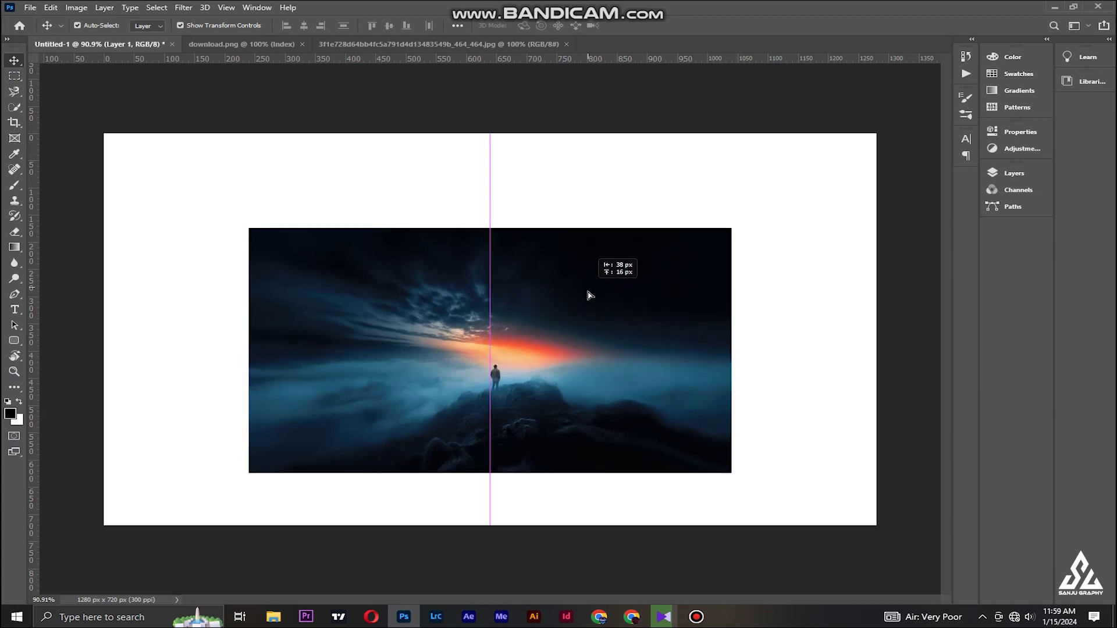
Scale the dark landscape picture up until it fills the whole canvas
key("ctrl+t")
left_click_drag(723, 208, 881, 132)
key("Return")
Bring the hooded figure picture into the landscape composition and close its source document
left_click_drag(406, 45, 420, 67)
left_click_drag(464, 100, 554, 389)
left_click(560, 64)
Enlarge the hooded figure picture to nearly the canvas height and centre it over the landscape
left_click_drag(629, 272, 724, 186)
left_click_drag(579, 367, 561, 339)
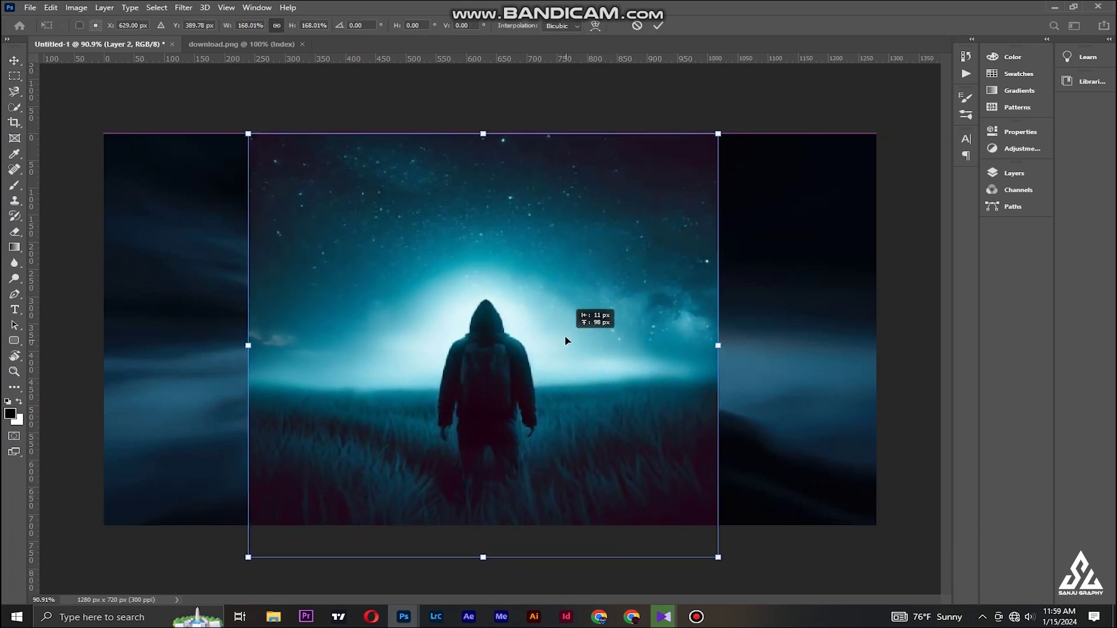
left_click_drag(718, 132, 698, 150)
key("Return")
Select the hooded figure layer and set the Eraser to 60% opacity
key("ctrl+minus")
key("ctrl+plus")
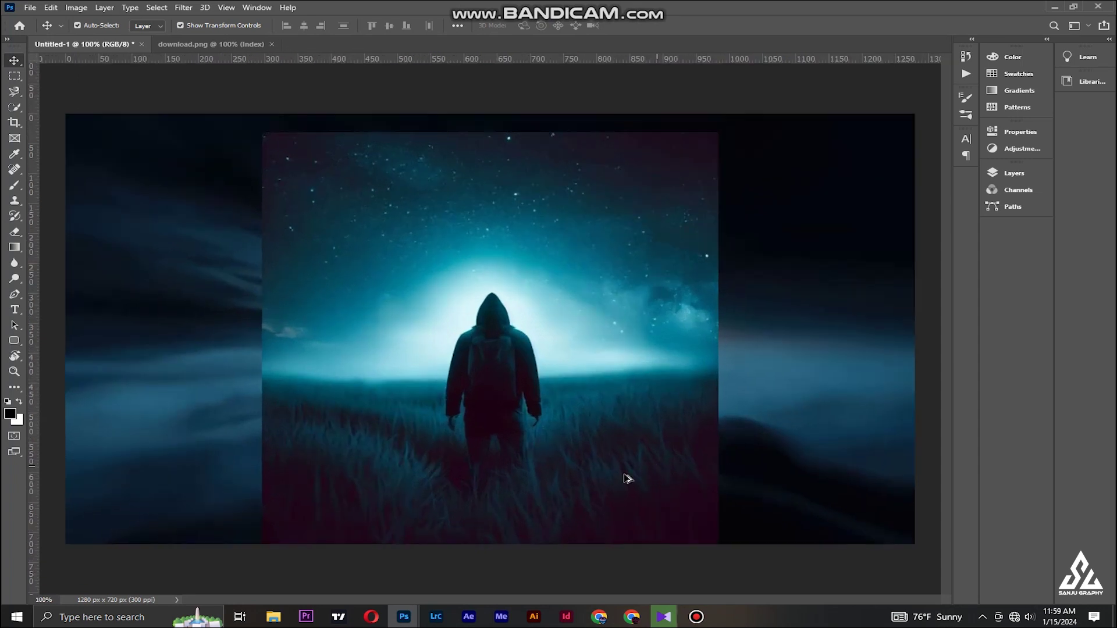
scroll(370, 483, "up", 1)
scroll(373, 481, "down", 2)
key("ctrl+plus")
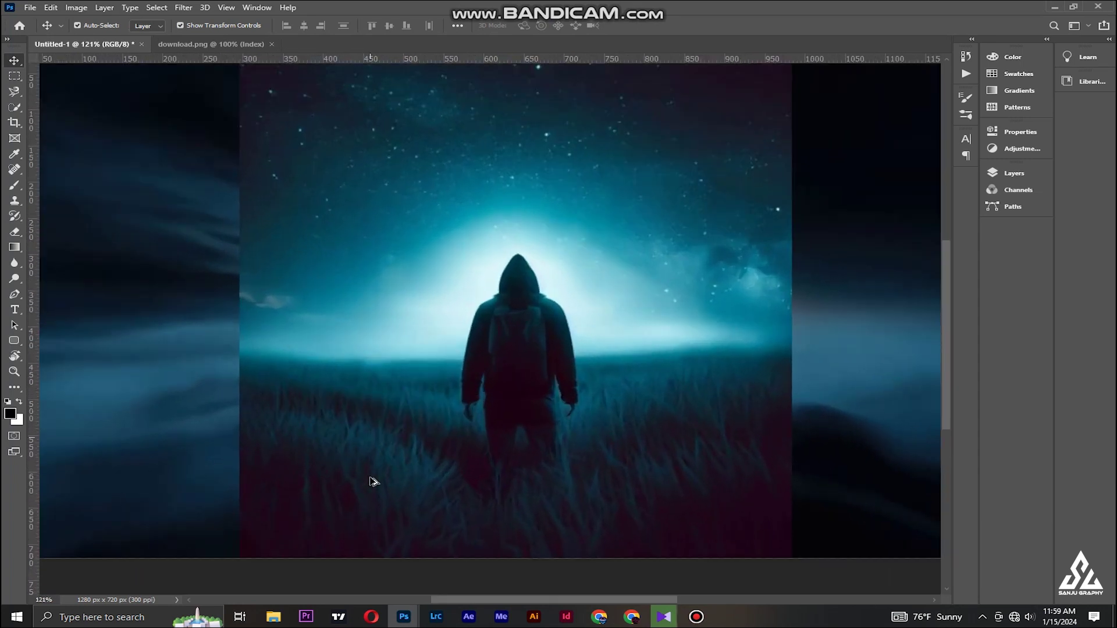
left_click(790, 483)
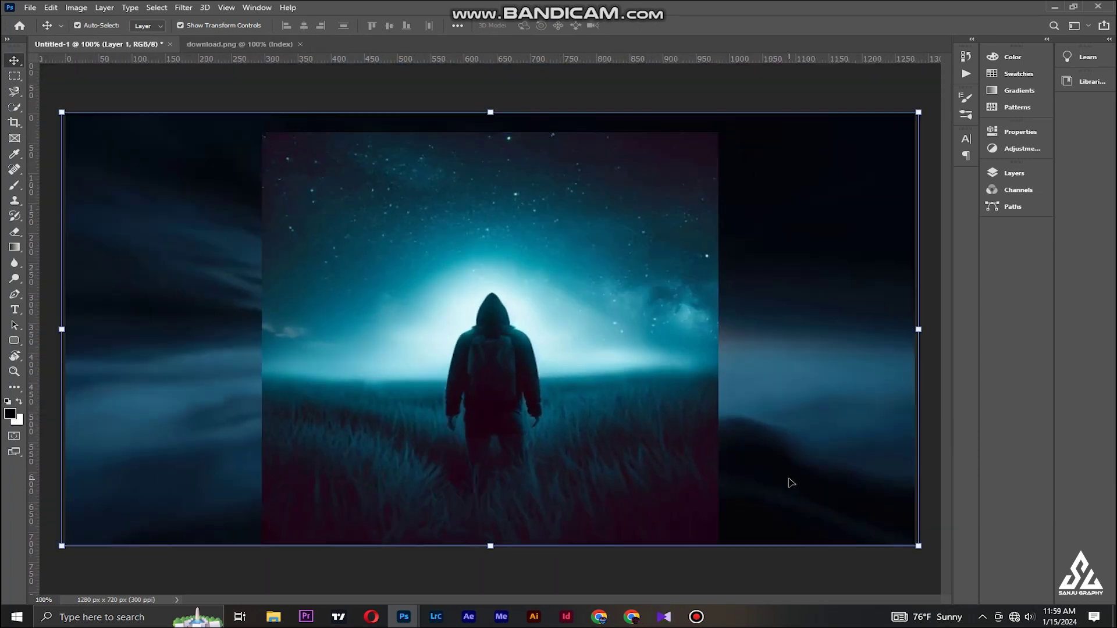
left_click(407, 462)
left_click(14, 231)
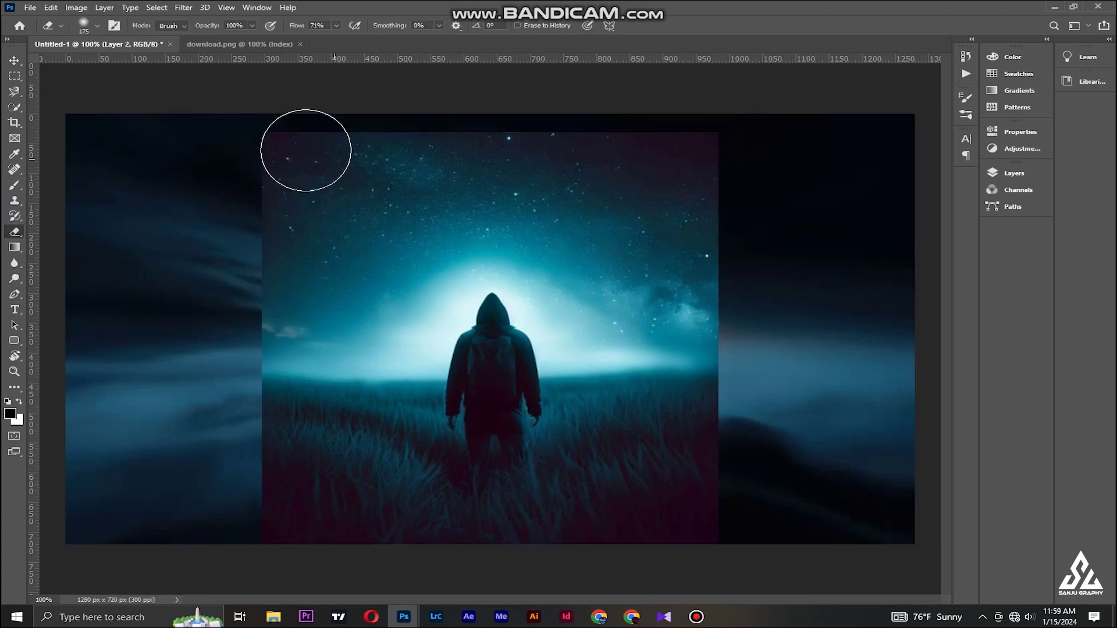
right_click(265, 164)
left_click(252, 26)
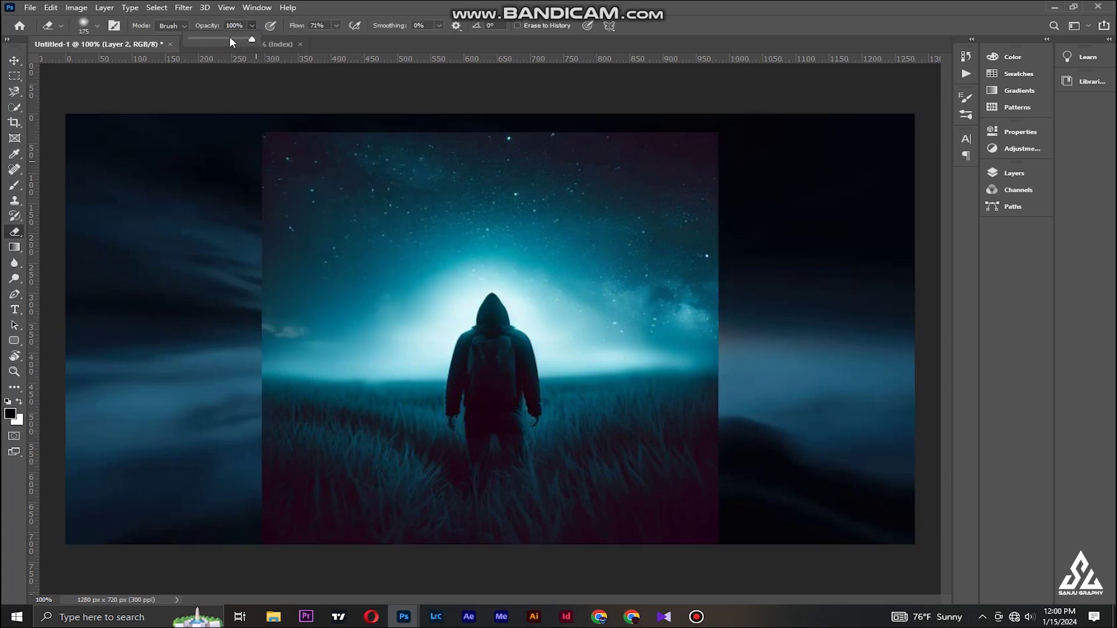
Erase the hard top and left edges of the hooded figure picture to blend them into the landscape
mouse_move(238, 151)
left_mouse_down()
mouse_move(333, 138)
mouse_move(209, 145)
mouse_move(220, 214)
mouse_move(240, 163)
left_mouse_up()
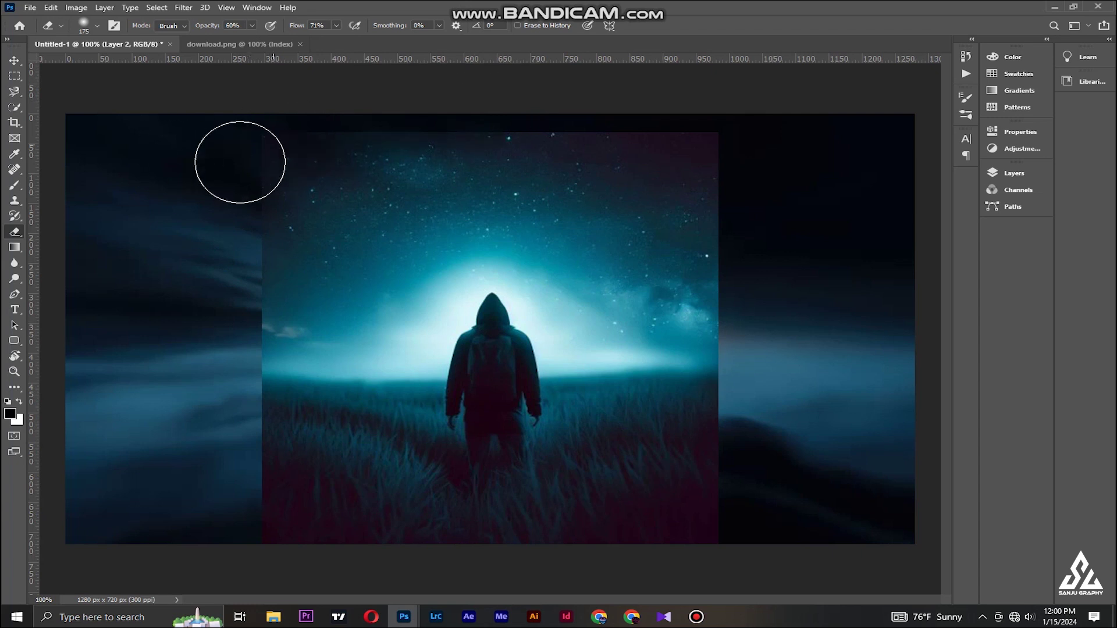
mouse_move(604, 114)
left_mouse_down()
mouse_move(456, 124)
mouse_move(788, 125)
mouse_move(736, 182)
mouse_move(771, 246)
left_mouse_up()
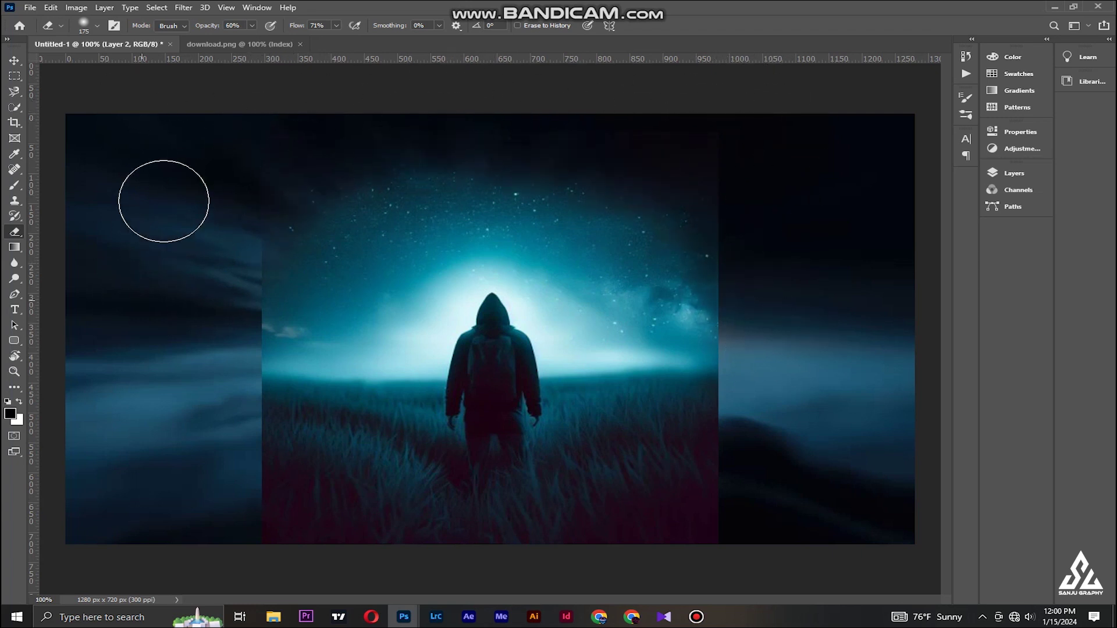
scroll(253, 466, "up", 2)
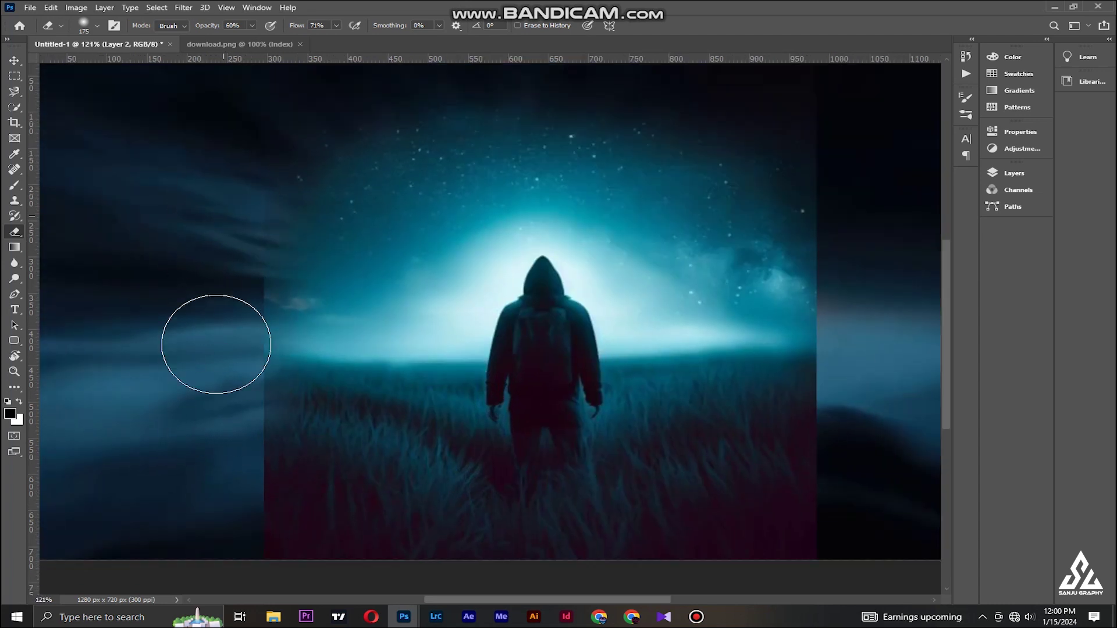
mouse_move(209, 390)
left_mouse_down()
mouse_move(170, 250)
mouse_move(215, 399)
mouse_move(215, 457)
left_mouse_up()
Erase the hard right edge of the hooded figure picture so it fades into the landscape
scroll(711, 270, "up", 4)
left_click_drag(711, 270, 272, 239)
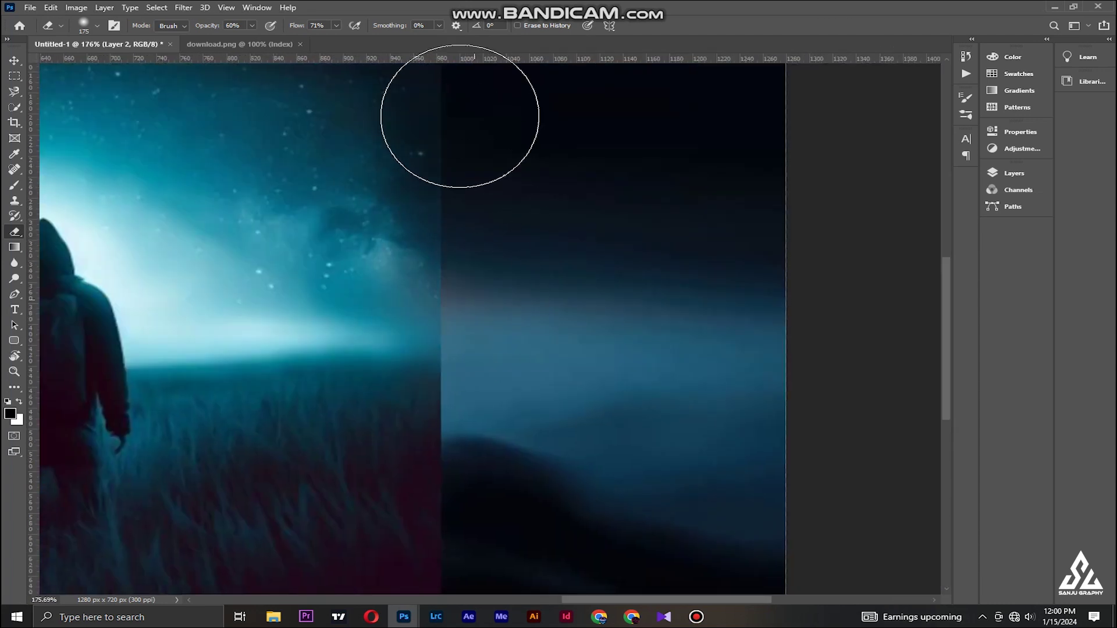
left_click_drag(483, 110, 448, 287)
mouse_move(508, 399)
left_mouse_down()
mouse_move(423, 401)
mouse_move(465, 468)
mouse_move(454, 251)
left_mouse_up()
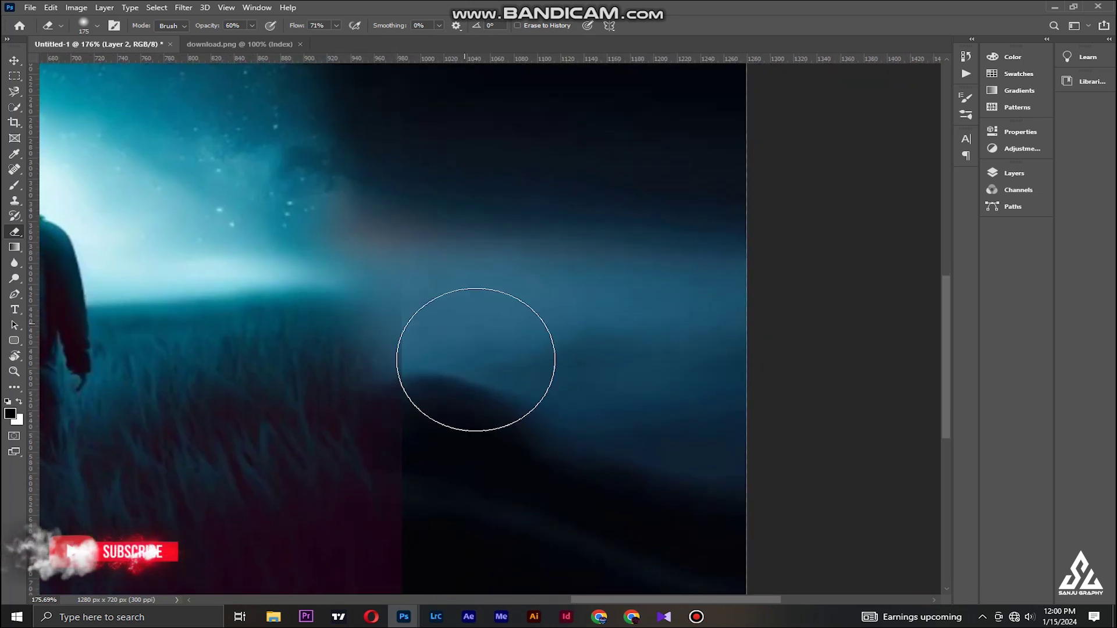
scroll(521, 454, "down", 3)
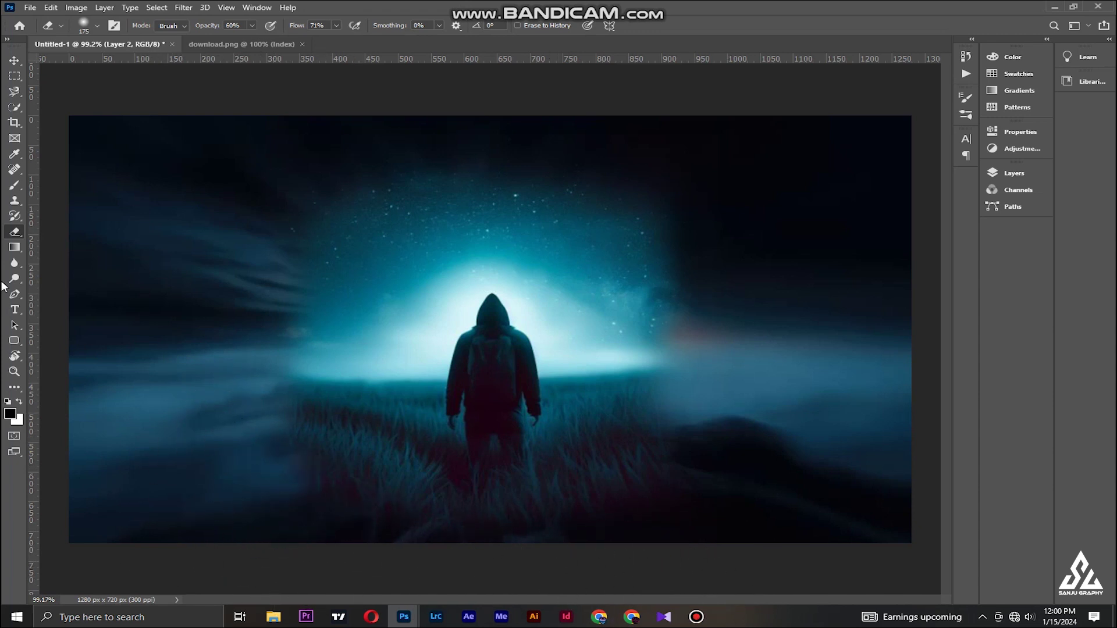
Duplicate the hooded figure layer and enlarge the copy slightly
key("ctrl+j")
key("ctrl+t")
left_click_drag(716, 132, 725, 135)
key("Return")
Soften the left and right sides of the duplicated figure layer with the Eraser
key("e")
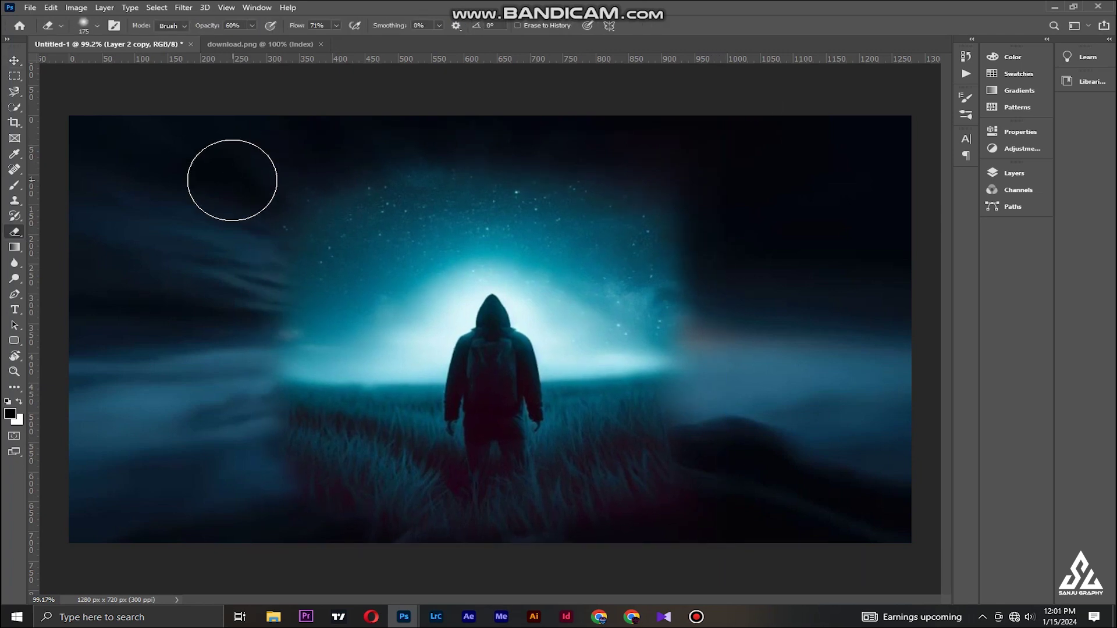
mouse_move(231, 169)
left_mouse_down()
mouse_move(107, 444)
mouse_move(122, 433)
left_mouse_up()
mouse_move(723, 178)
left_mouse_down()
mouse_move(800, 509)
mouse_move(832, 530)
left_mouse_up()
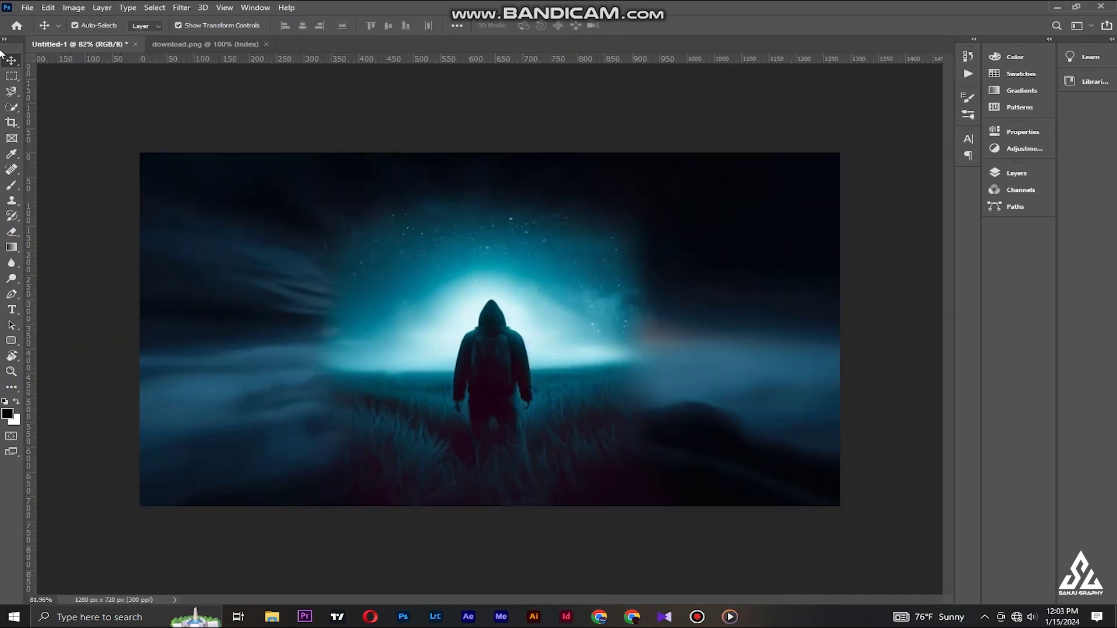
Scale the hooded figure layer up around its centre to about 153.57%
key("ctrl+t")
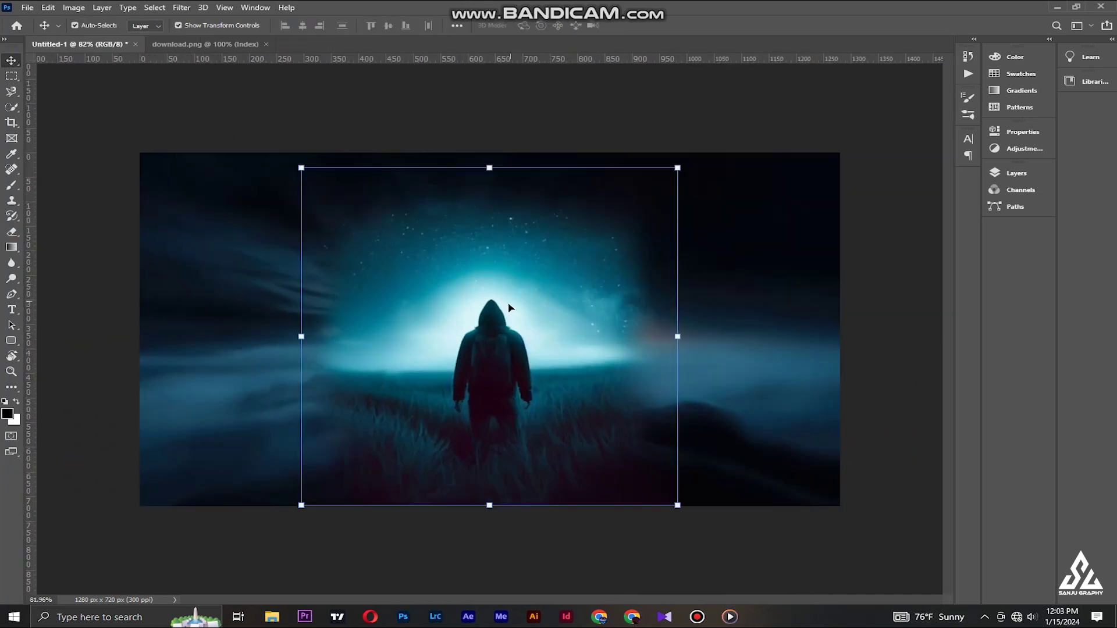
left_click_drag(696, 164, 829, 123)
scroll(566, 338, "down", 3)
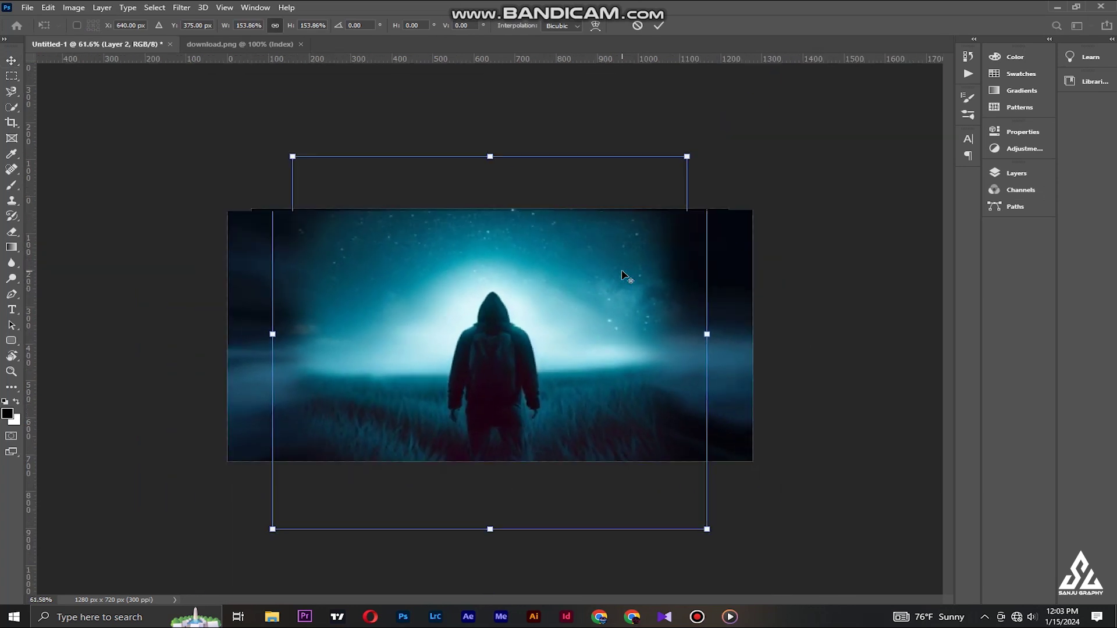
mouse_move(669, 171)
left_mouse_down()
mouse_move(692, 152)
mouse_move(665, 175)
mouse_move(676, 178)
left_mouse_up()
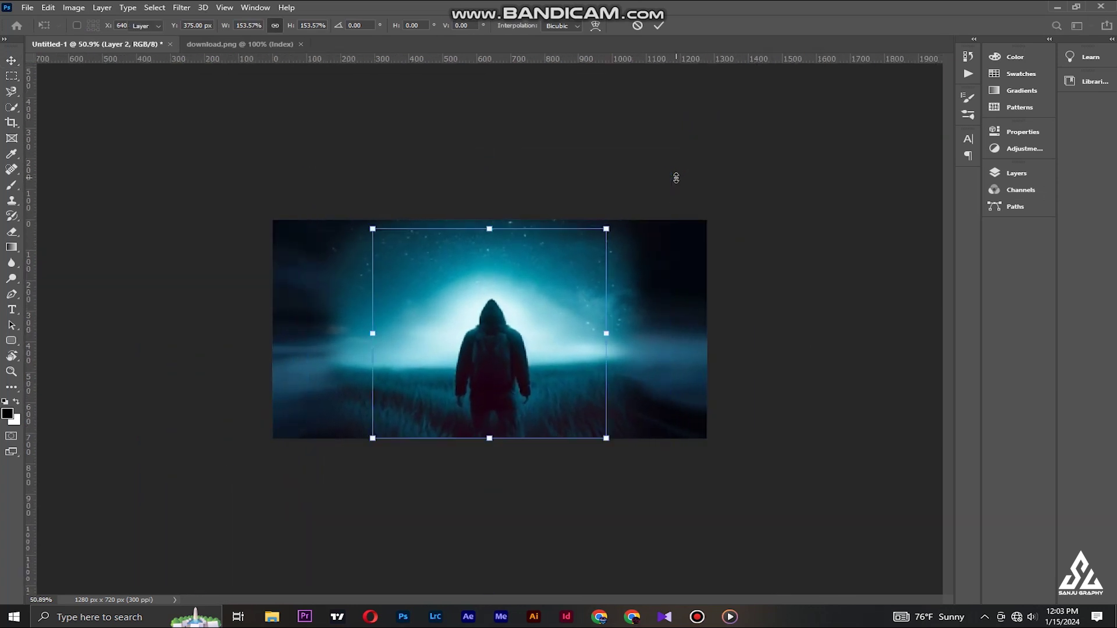
key("Return")
left_click(820, 329)
Enlarge the hooded figure layer a little more so the figure reaches the bottom of the canvas
scroll(588, 381, "up", 4)
scroll(549, 403, "down", 3)
key("ctrl+t")
mouse_move(692, 513)
left_mouse_down()
mouse_move(719, 540)
mouse_move(708, 529)
left_mouse_up()
key("Return")
left_click(795, 303)
scroll(682, 377, "up", 4)
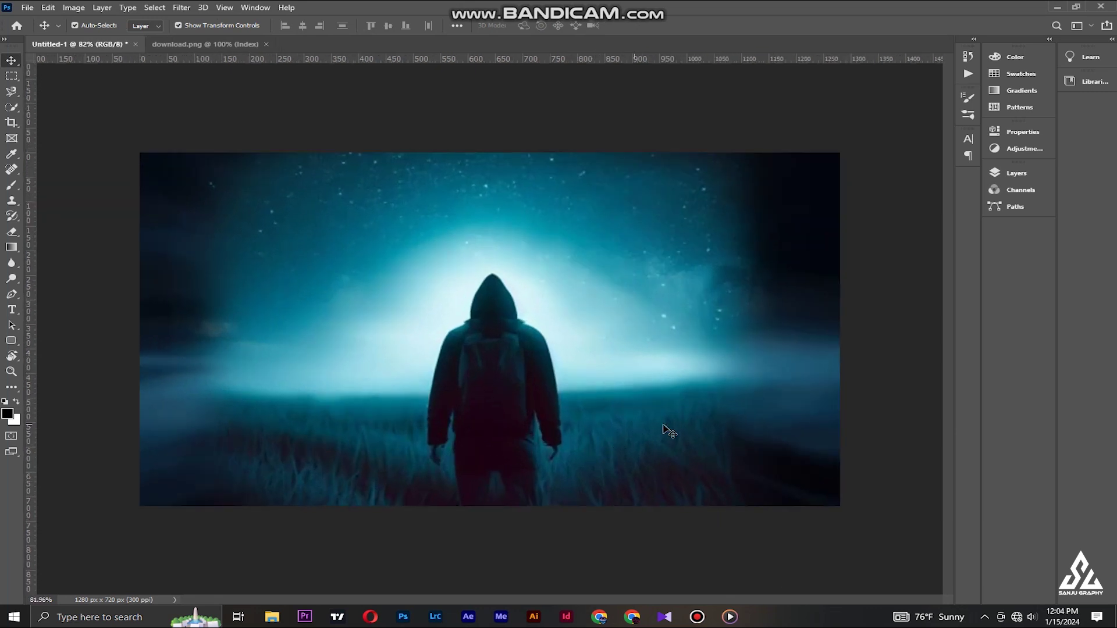
Clone grass over the dark lower right corner of Layer 2 with the Clone Stamp at 45% opacity
scroll(475, 429, "up", 2)
left_click_drag(614, 413, 337, 302)
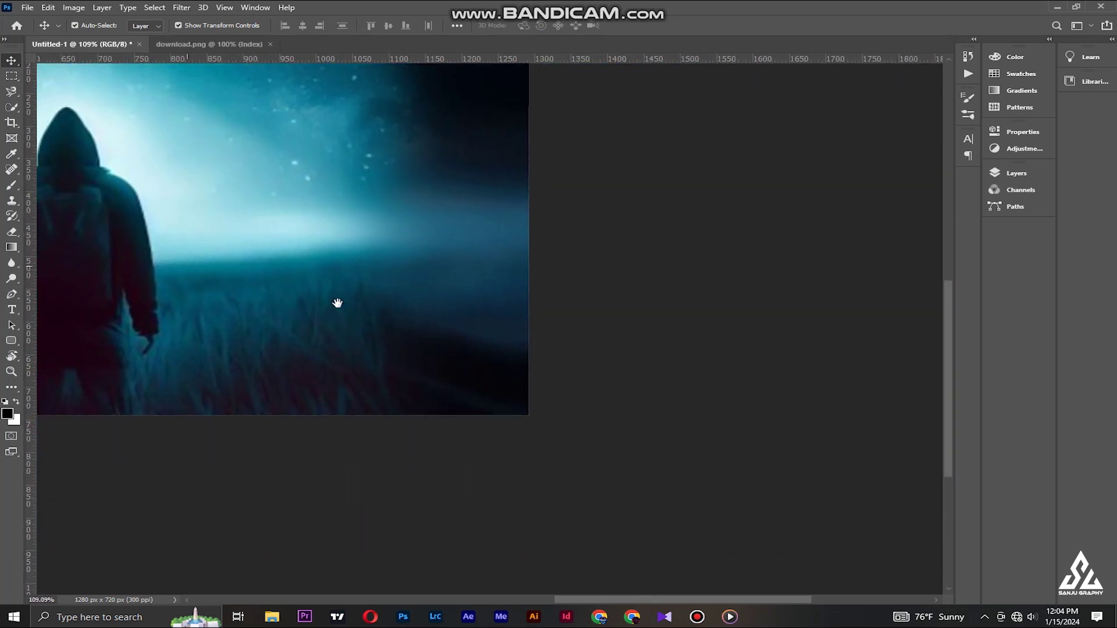
left_click(315, 293)
left_click(1016, 174)
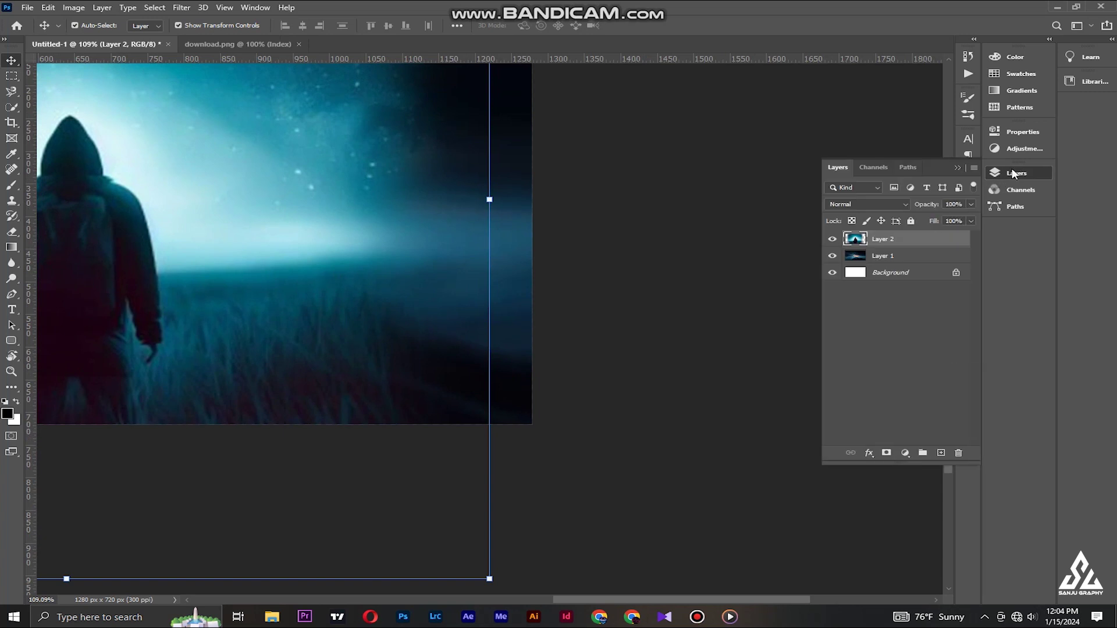
left_click(936, 257)
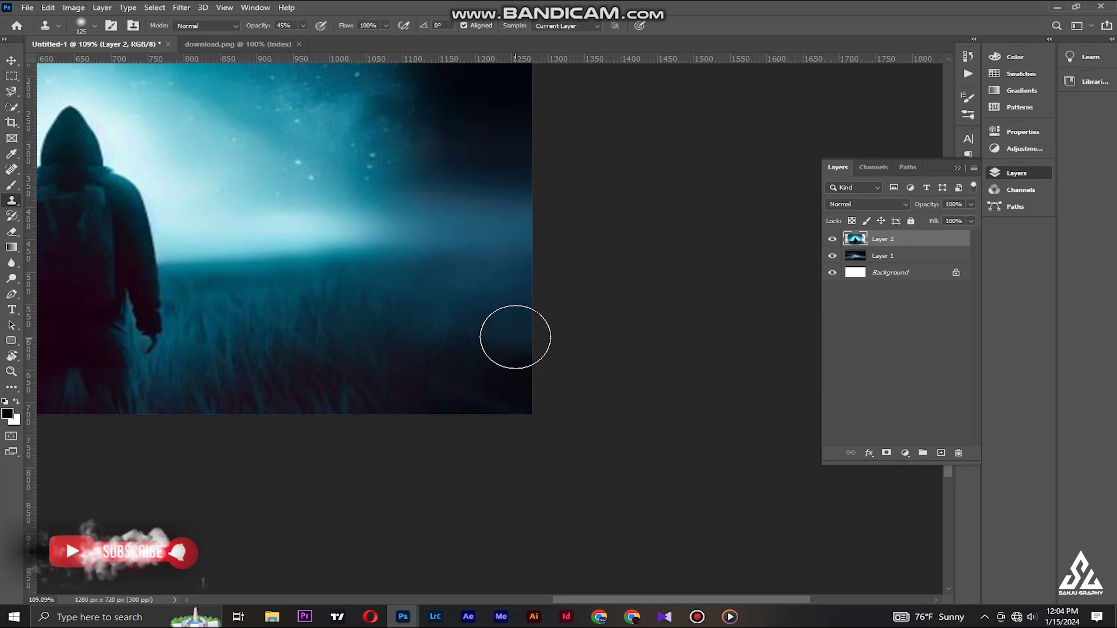
left_click(510, 329)
Clone grass across the dark lower left corner of the picture
scroll(256, 371, "down", 3)
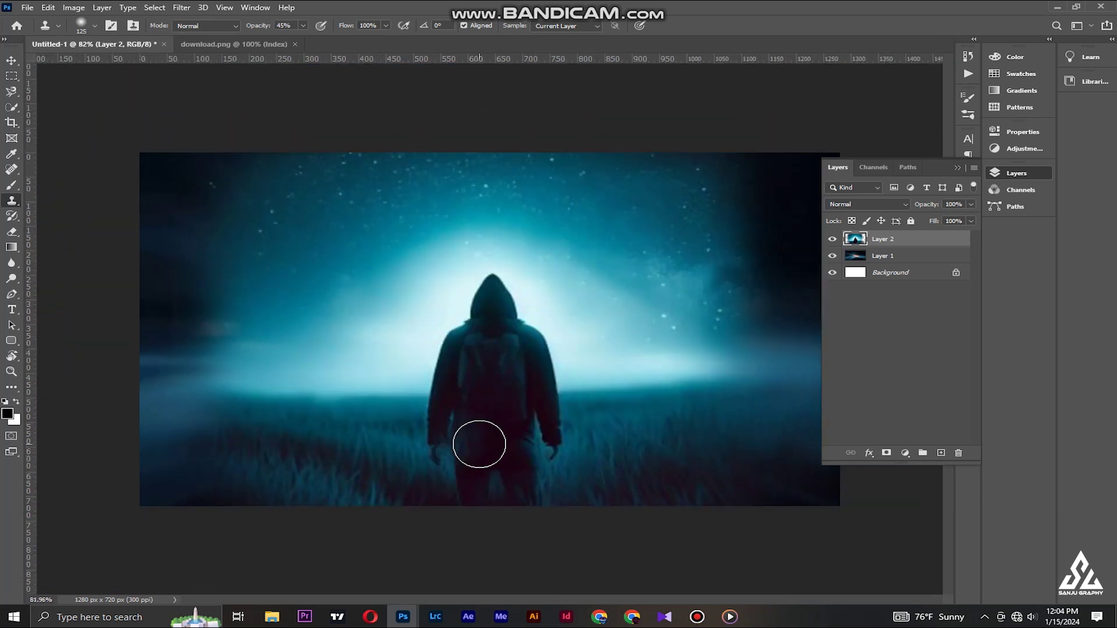
scroll(289, 443, "up", 3)
left_click_drag(207, 449, 608, 243)
scroll(566, 307, "up", 1)
left_click_drag(645, 302, 467, 361)
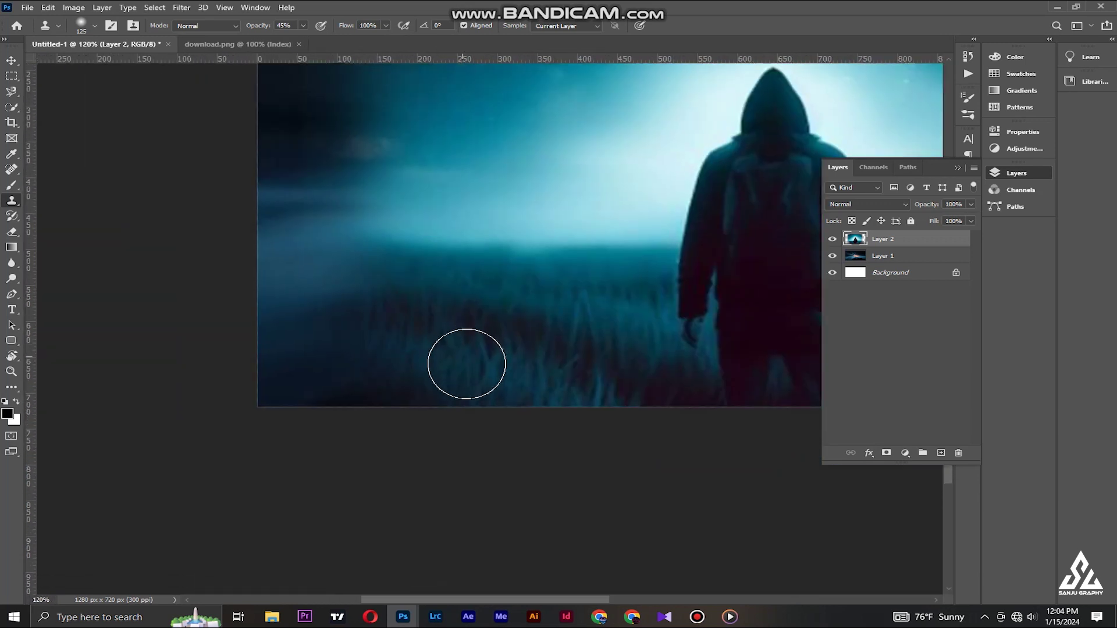
left_click_drag(407, 380, 336, 363)
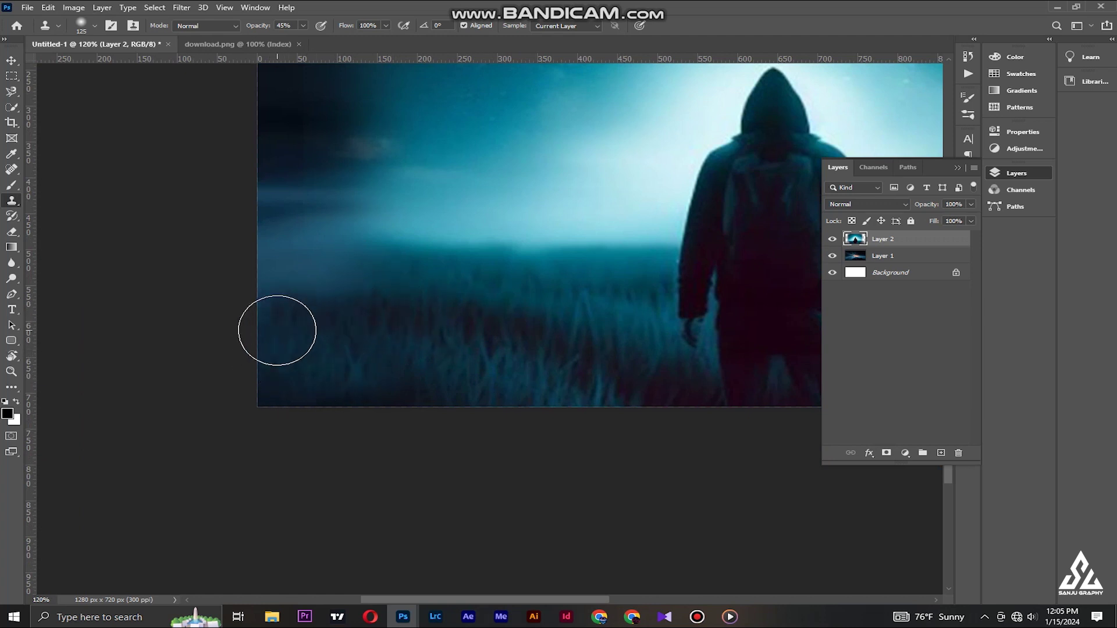
Sample the grass at the horizon and clone it over the hazy area on the left of the field
left_click(439, 262, "alt")
mouse_move(414, 271)
left_mouse_down()
mouse_move(356, 280)
mouse_move(357, 292)
left_mouse_up()
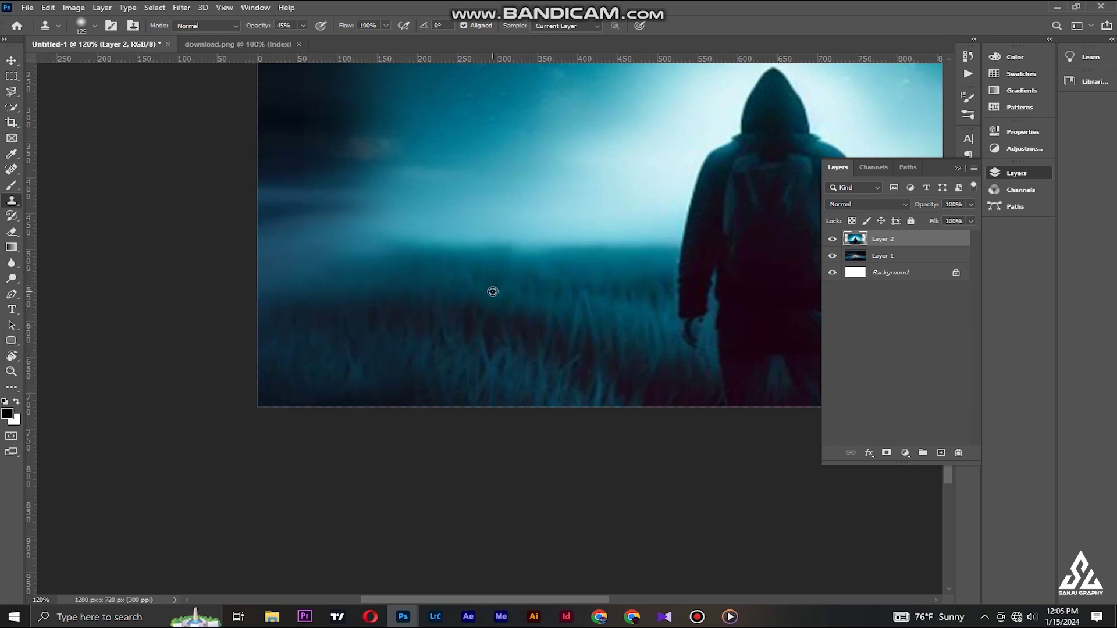
scroll(376, 340, "down", 5)
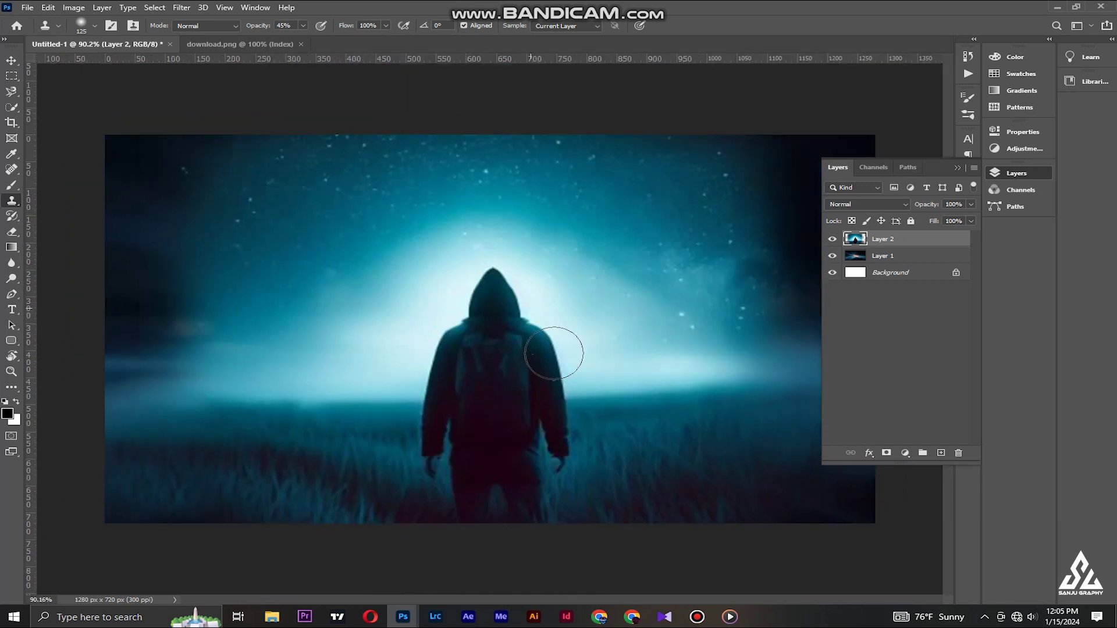
left_click(11, 61)
left_click(505, 230)
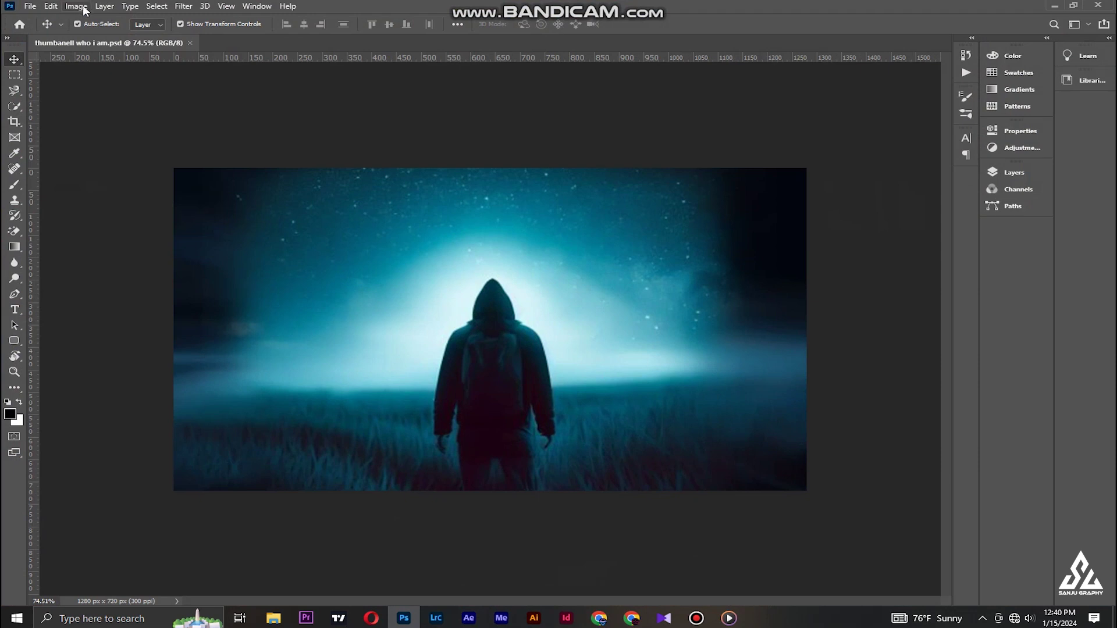
Open the logo image download.png from the Downloads folder
left_click(29, 6)
left_click(41, 28)
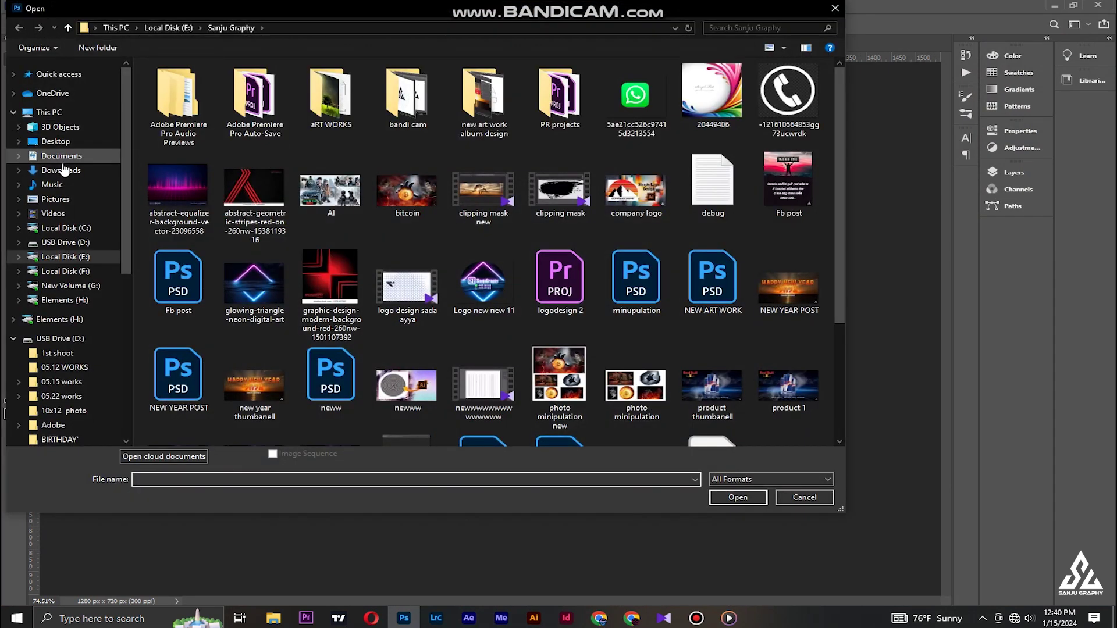
left_click(63, 169)
double_click(372, 221)
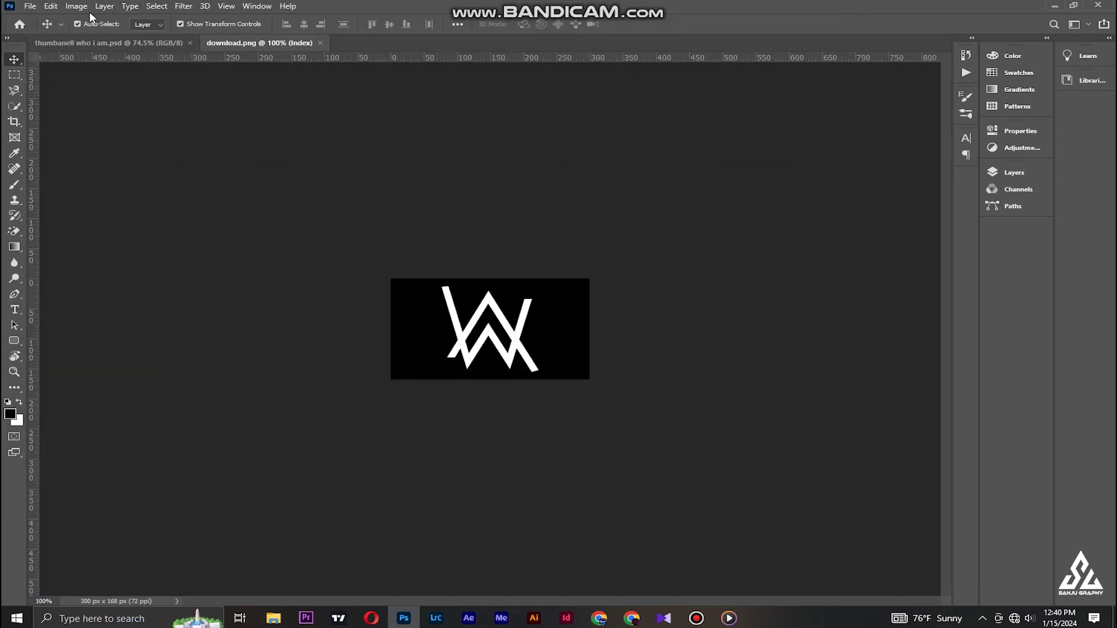
Convert the logo image from indexed colour to RGB Color mode
left_click(96, 5)
mouse_move(75, 6)
left_click(231, 64)
key("ctrl+plus")
Remove the black background around and inside the white logo with the Magic Eraser
left_click(13, 230)
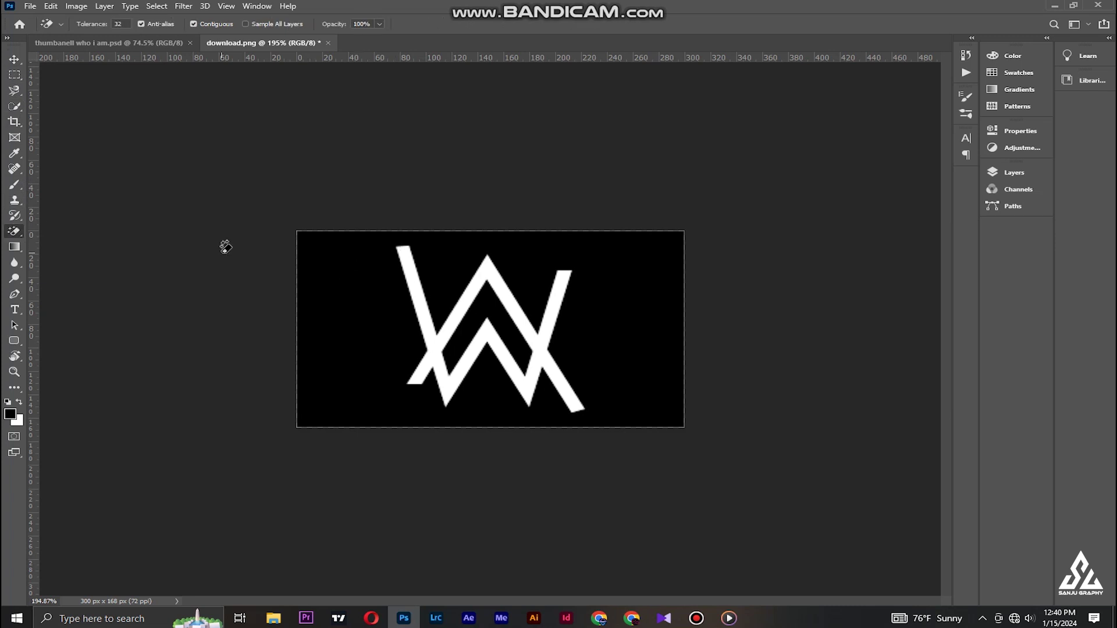
left_click(366, 299)
left_click(491, 301)
Move the cut-out white logo into the thumbnail composition
key("v")
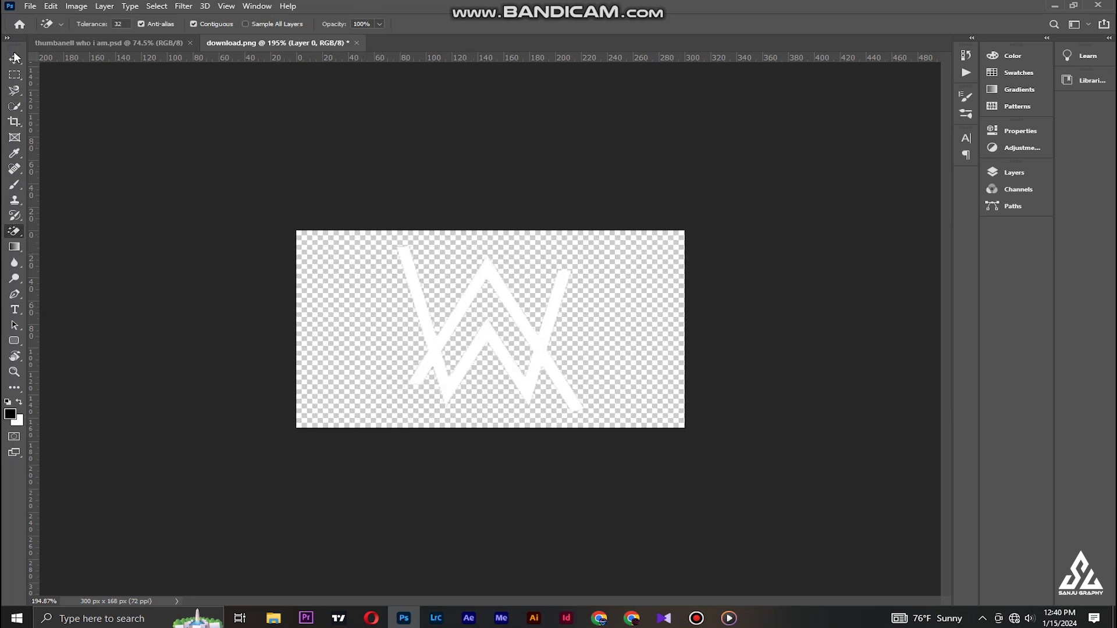
mouse_move(489, 289)
left_mouse_down()
mouse_move(231, 78)
mouse_move(122, 43)
mouse_move(372, 305)
mouse_move(497, 239)
mouse_move(506, 324)
left_mouse_up()
key("ctrl+z")
left_click(866, 297, "ctrl")
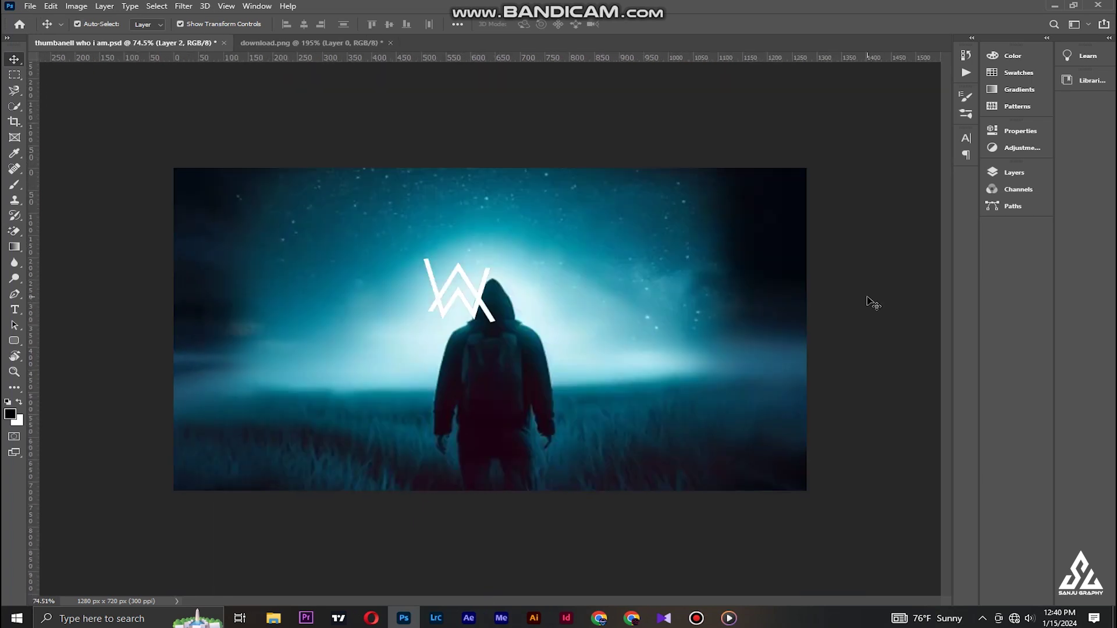
Place the logo on the figure's backpack and scale it to 62.75%
left_click_drag(457, 297, 495, 383)
left_click_drag(533, 345, 504, 404)
scroll(569, 390, "up", 11)
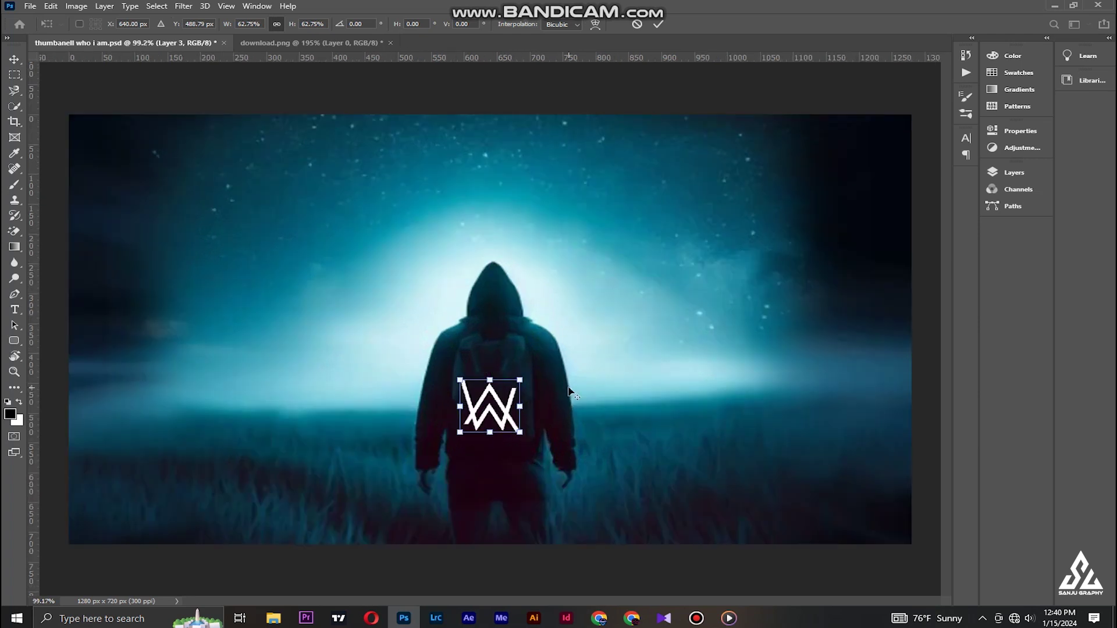
Shrink the logo further, centre it on the upper part of the backpack and apply the transformation
left_click_drag(405, 401, 415, 367)
left_click_drag(478, 335, 469, 343)
left_click_drag(410, 363, 453, 346)
left_click_drag(414, 363, 414, 360)
key("Return")
scroll(468, 451, "down", 10)
left_click(674, 541)
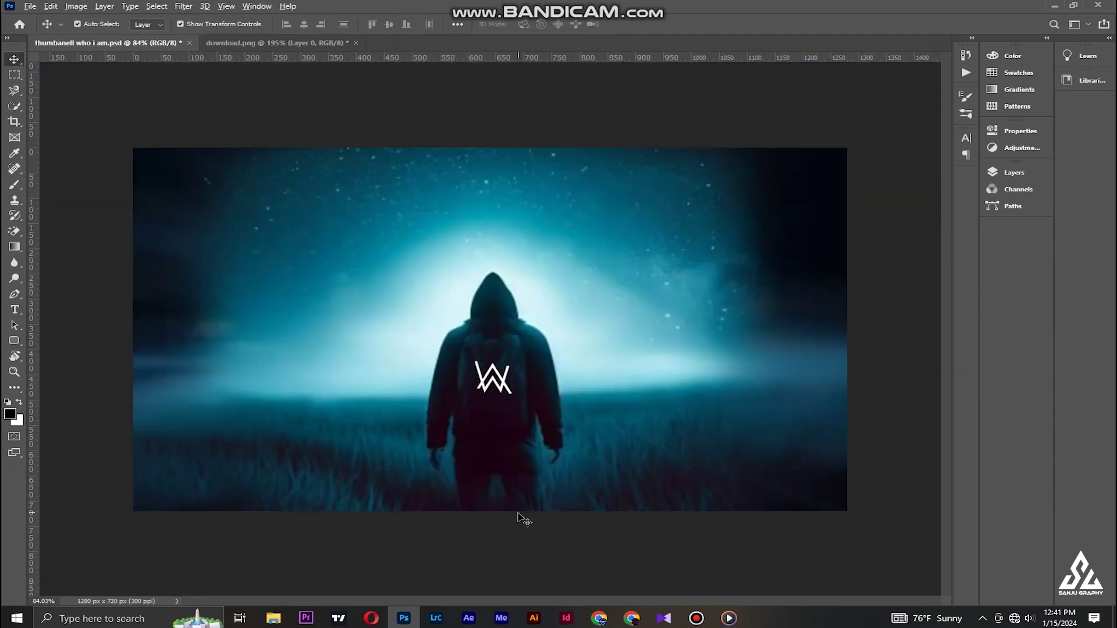
Scale the logo on the backpack down slightly and open the layer list with its opacity control
scroll(523, 519, "up", 2)
left_click(497, 377, "ctrl")
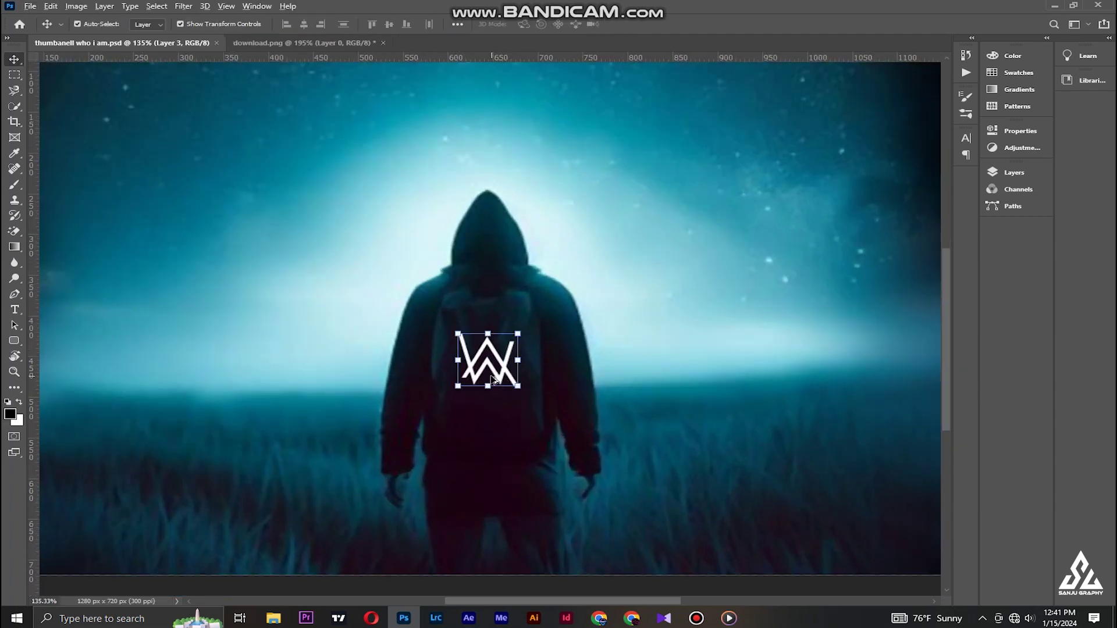
scroll(492, 380, "up", 3)
left_click_drag(540, 295, 538, 298)
key("Return")
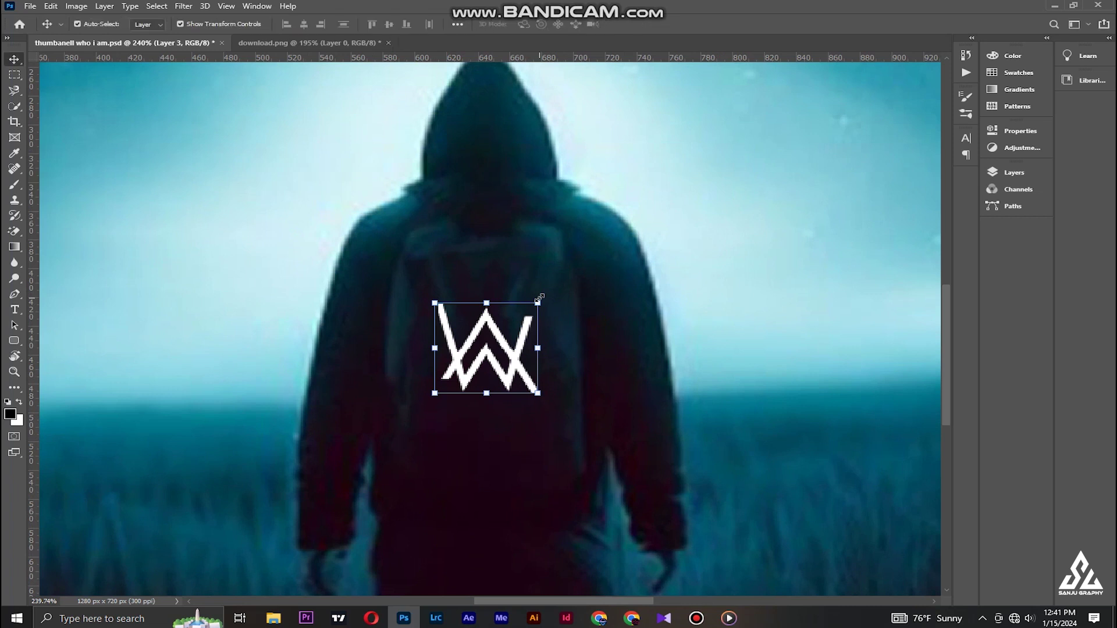
left_click(1014, 172)
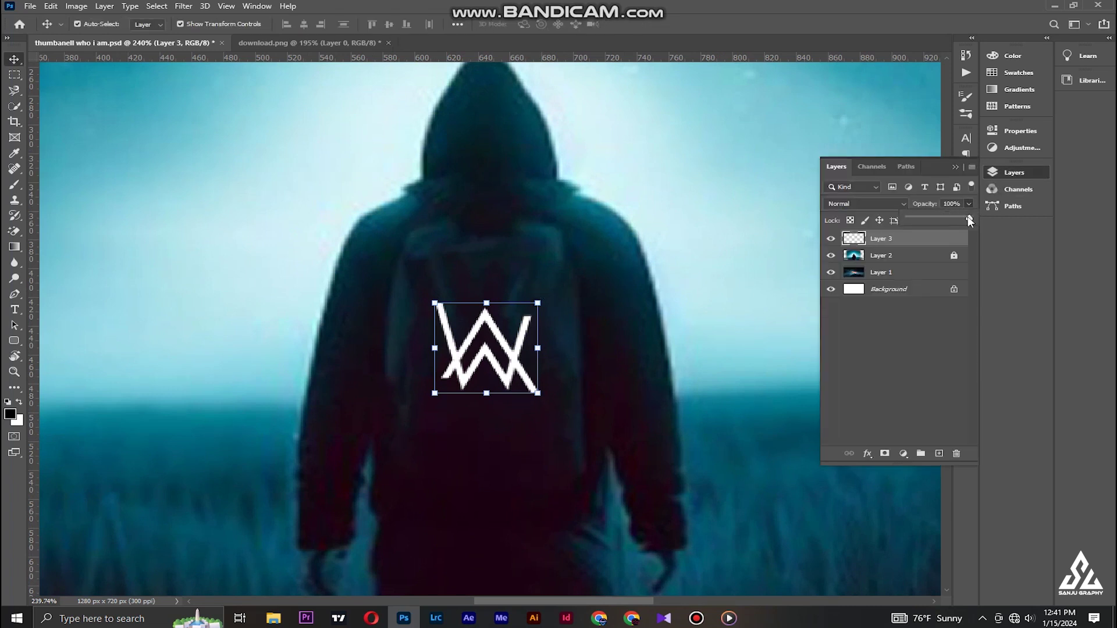
left_click_drag(941, 217, 998, 217)
Switch to the Eraser with a soft round brush reduced to 25 px
right_click(15, 231)
left_click(64, 231)
key("bracketleft")
key("bracketleft")
key("bracketleft")
key("bracketleft")
key("bracketleft")
key("bracketleft")
key("bracketleft")
key("bracketleft")
key("bracketleft")
key("bracketleft")
key("bracketleft")
key("bracketleft")
key("bracketleft")
key("bracketleft")
key("bracketleft")
key("bracketleft")
key("bracketleft")
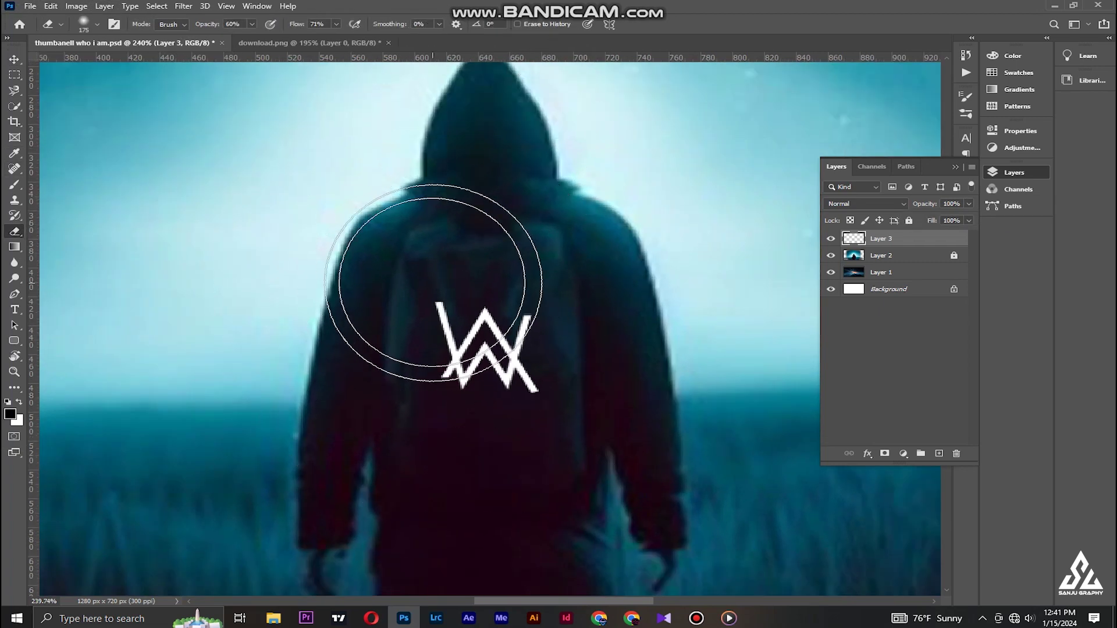
right_click(414, 302)
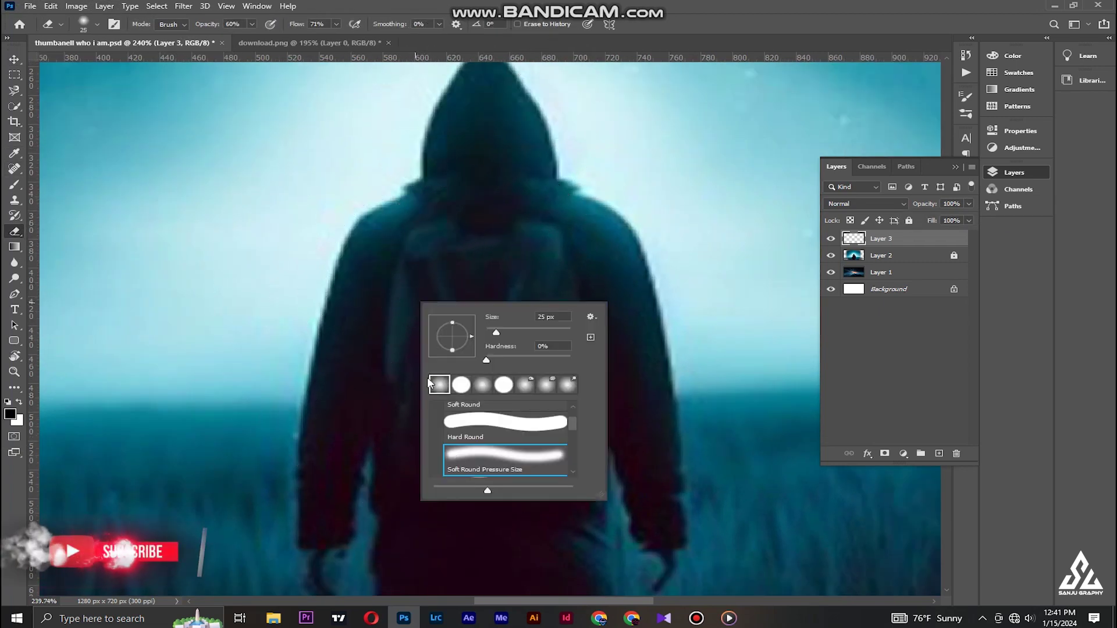
left_click(14, 59)
left_click(14, 231)
Softly erase the outer tips of the white logo so its strokes fade into the backpack
scroll(332, 322, "up", 5)
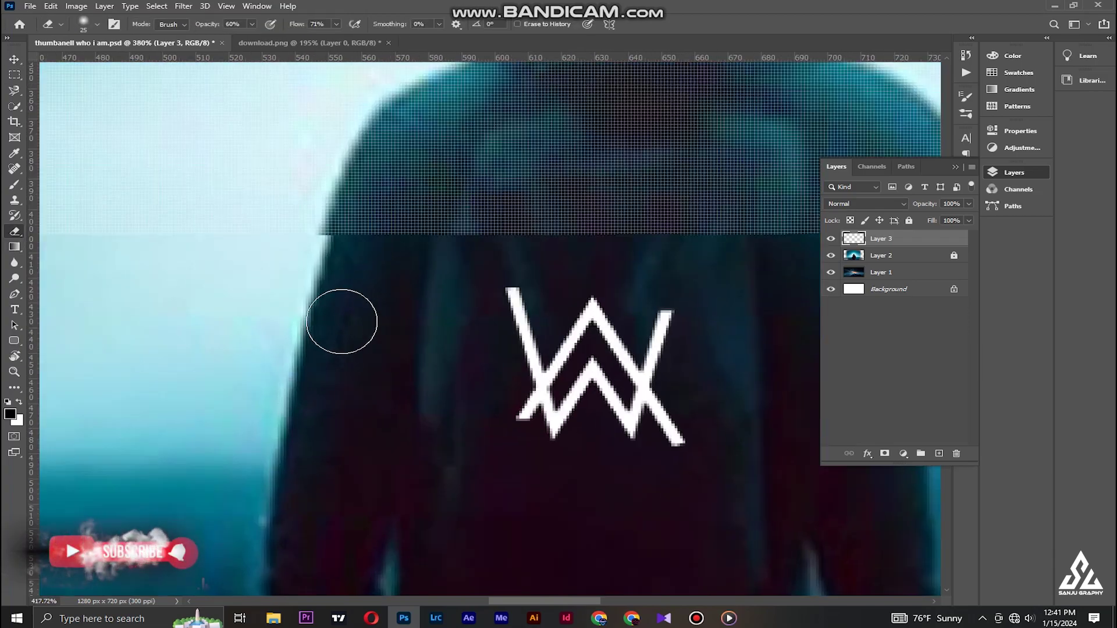
left_click_drag(342, 322, 152, 212)
scroll(189, 221, "down", 3)
scroll(189, 221, "down", 4)
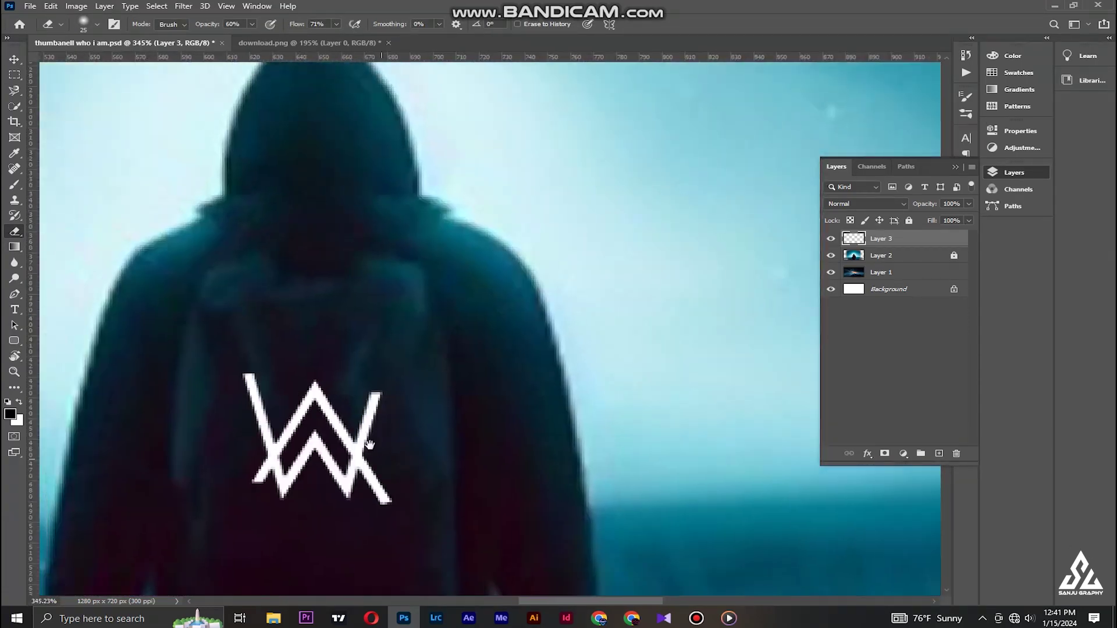
scroll(253, 427, "up", 3)
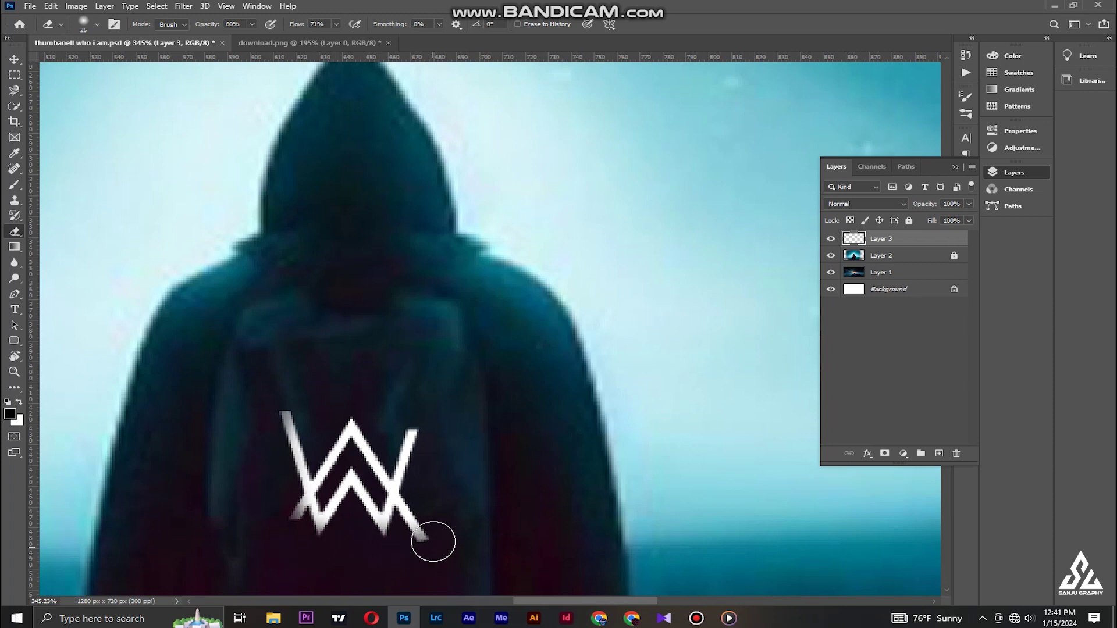
scroll(353, 402, "down", 3)
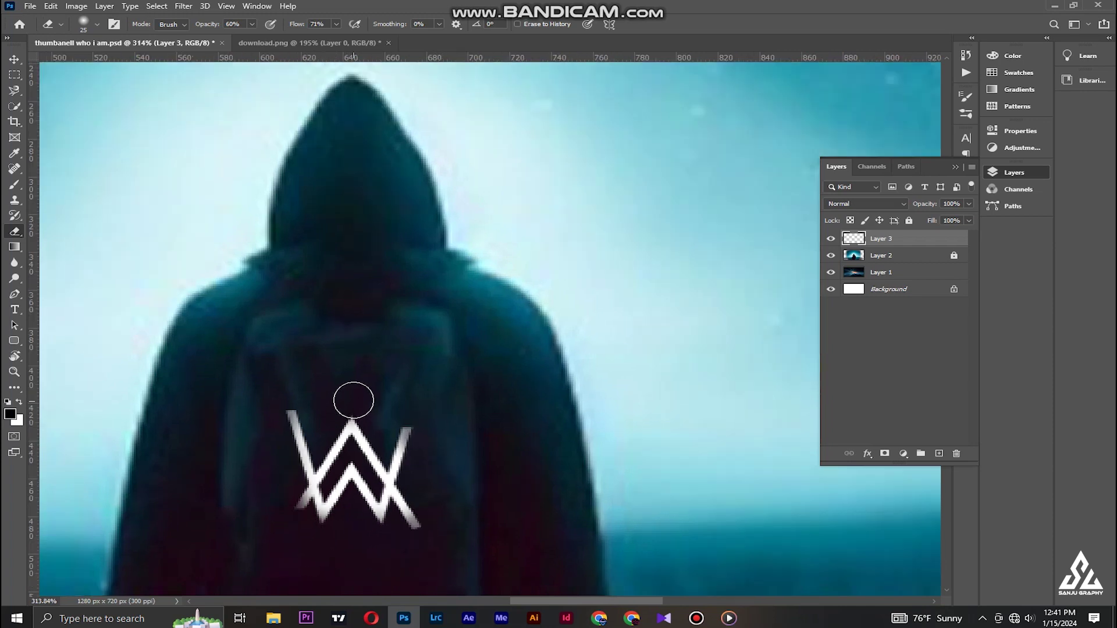
scroll(352, 394, "up", 3)
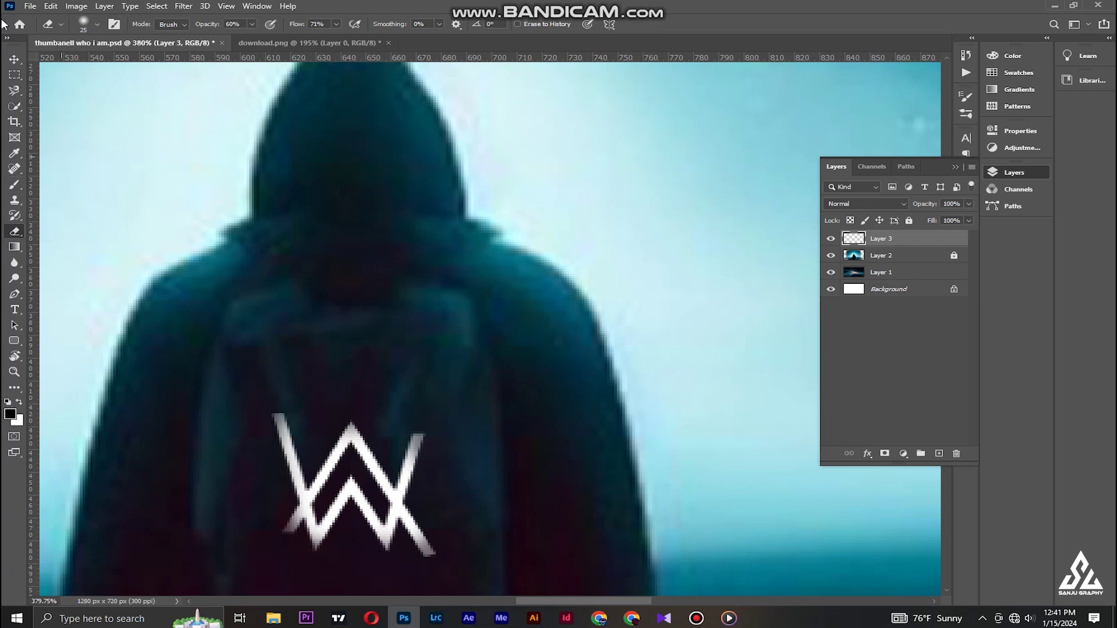
left_click(14, 58)
scroll(250, 291, "down", 5)
scroll(423, 378, "up", 4)
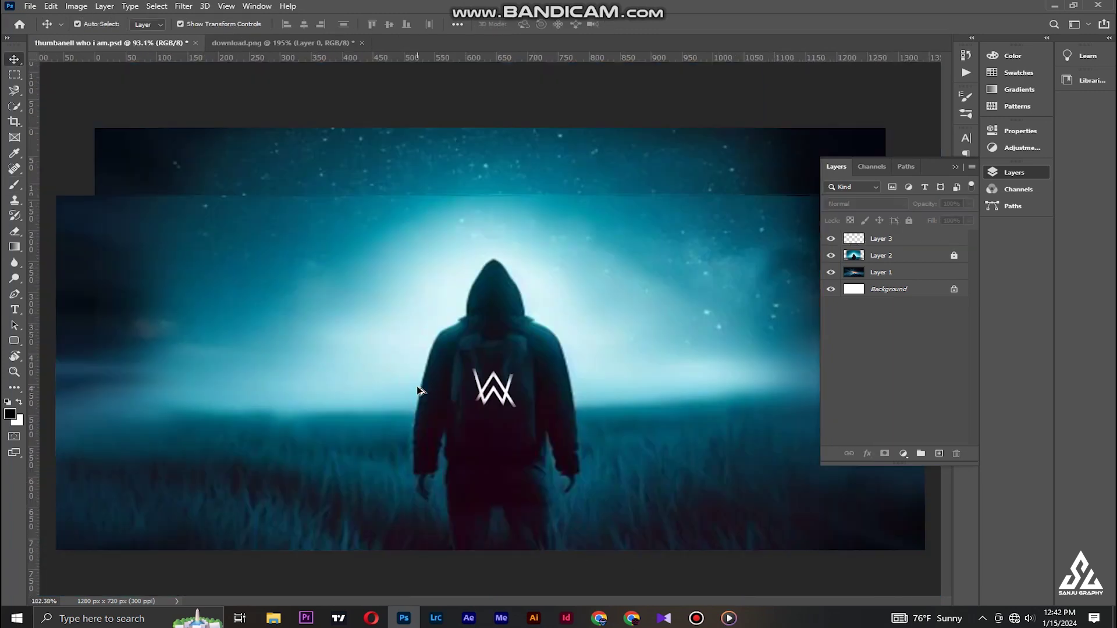
scroll(430, 373, "up", 5)
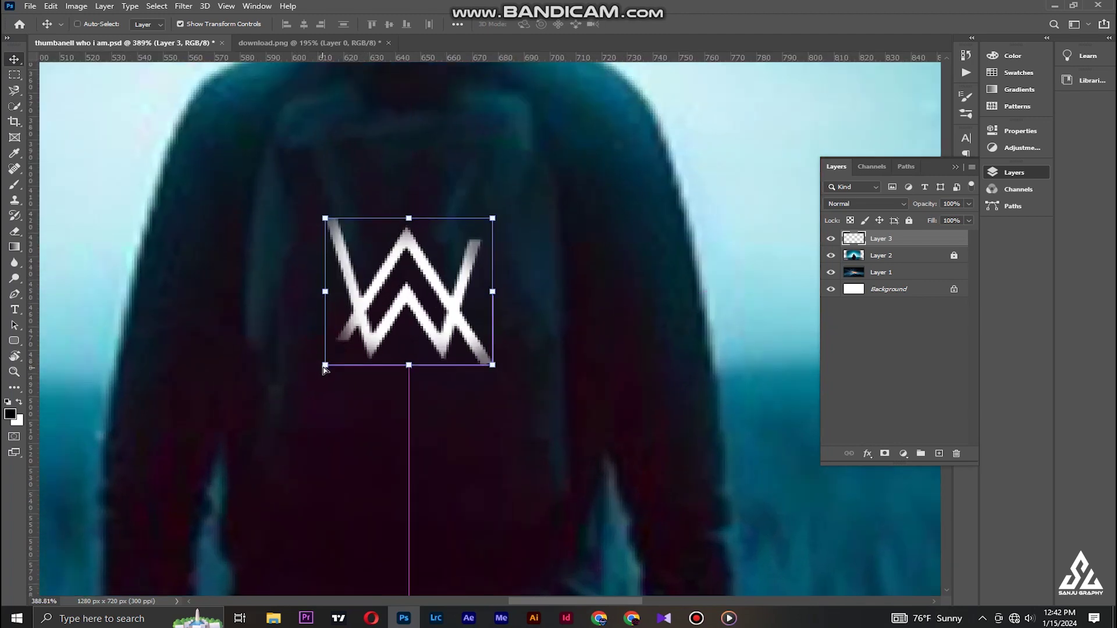
left_click(325, 366)
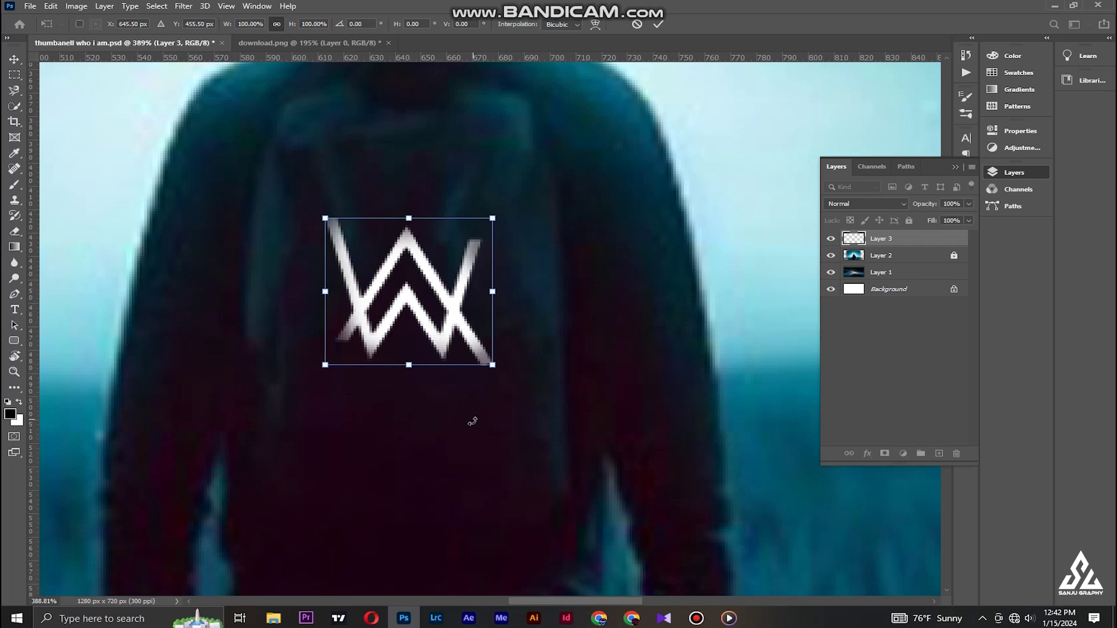
left_click(18, 62)
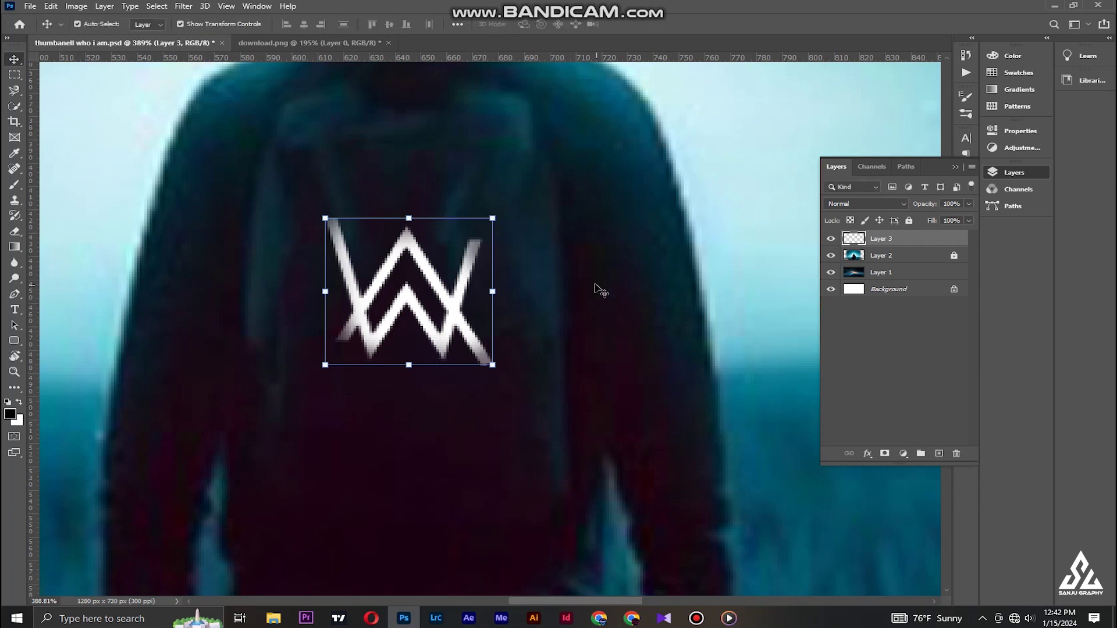
left_click(618, 288)
scroll(599, 288, "down", 2)
Dim the logo slightly by lowering the fill of its layer, Layer 3, and collapse the layer list
left_click(873, 241)
left_click_drag(966, 234, 955, 237)
left_click(122, 217)
scroll(182, 209, "down", 4)
scroll(182, 209, "down", 3)
left_click(181, 213)
scroll(457, 428, "up", 5)
left_click(956, 167)
Distort the logo by slightly shifting its upper-left and two lower corners to fit the backpack, and apply the transformation
scroll(497, 364, "up", 3)
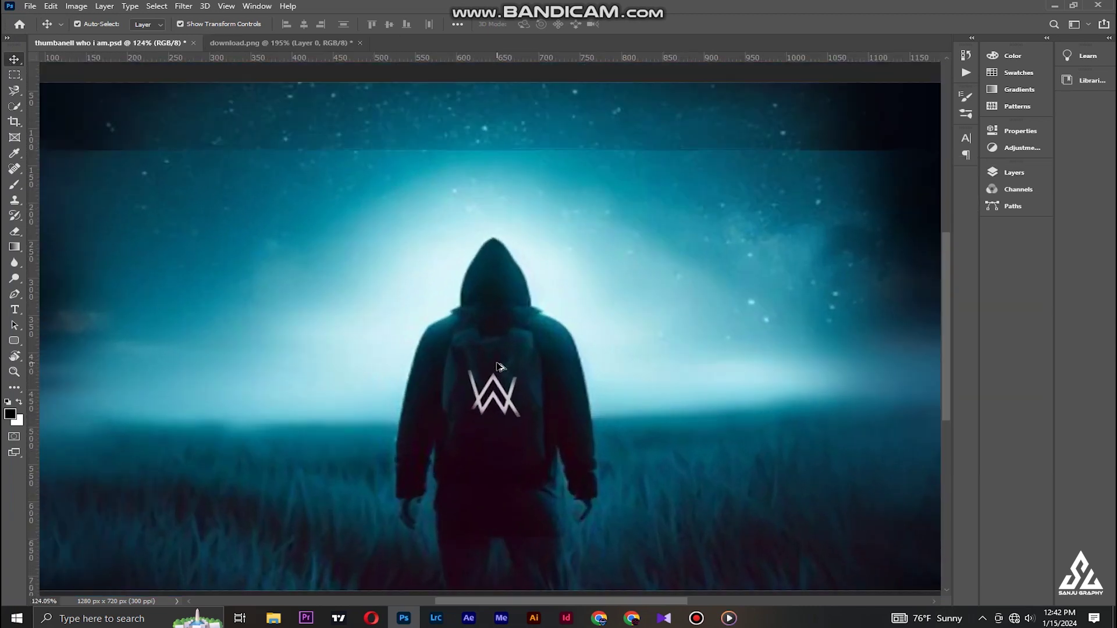
scroll(496, 367, "up", 5)
left_click(448, 342)
key("ctrl+t")
left_click_drag(433, 317, 436, 323)
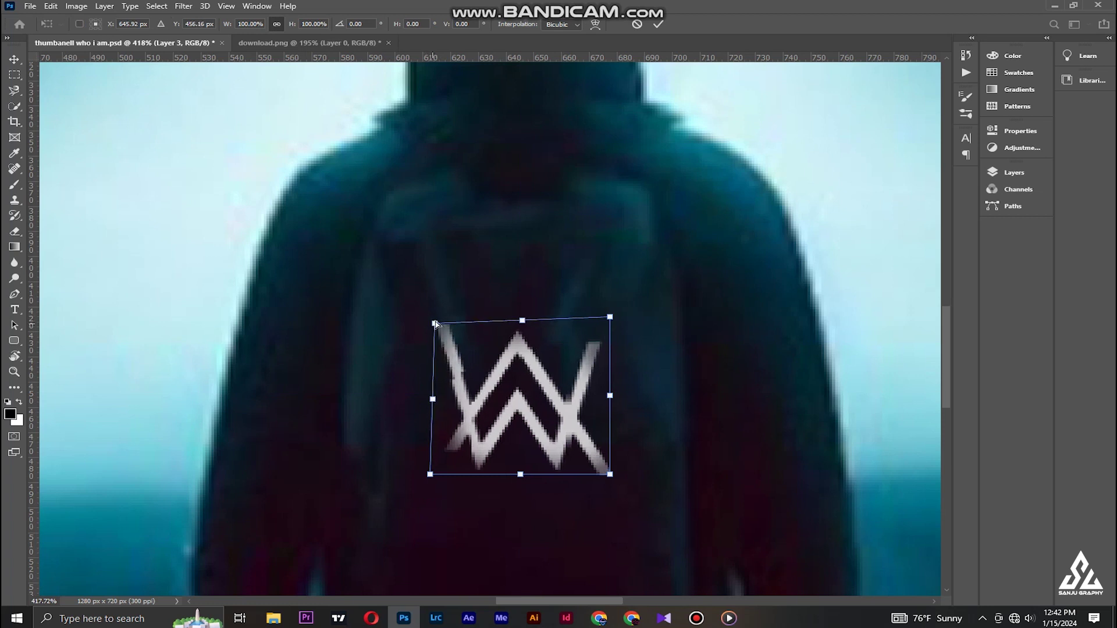
left_click_drag(608, 320, 615, 321)
key("ctrl+z")
left_click_drag(610, 475, 606, 467)
left_click_drag(430, 475, 430, 483)
key("Return")
key("ctrl+0")
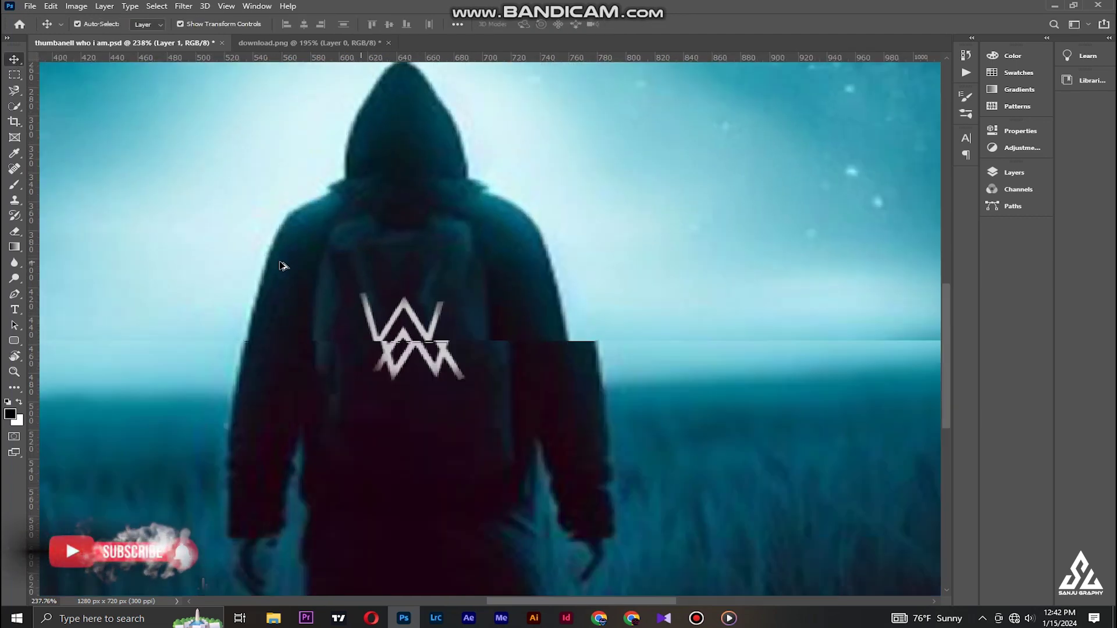
Save the thumbnail document with the logo deselected
left_click(717, 527)
scroll(349, 344, "up", 2)
scroll(349, 344, "down", 2)
key("ctrl+s")
scroll(405, 359, "up", 3)
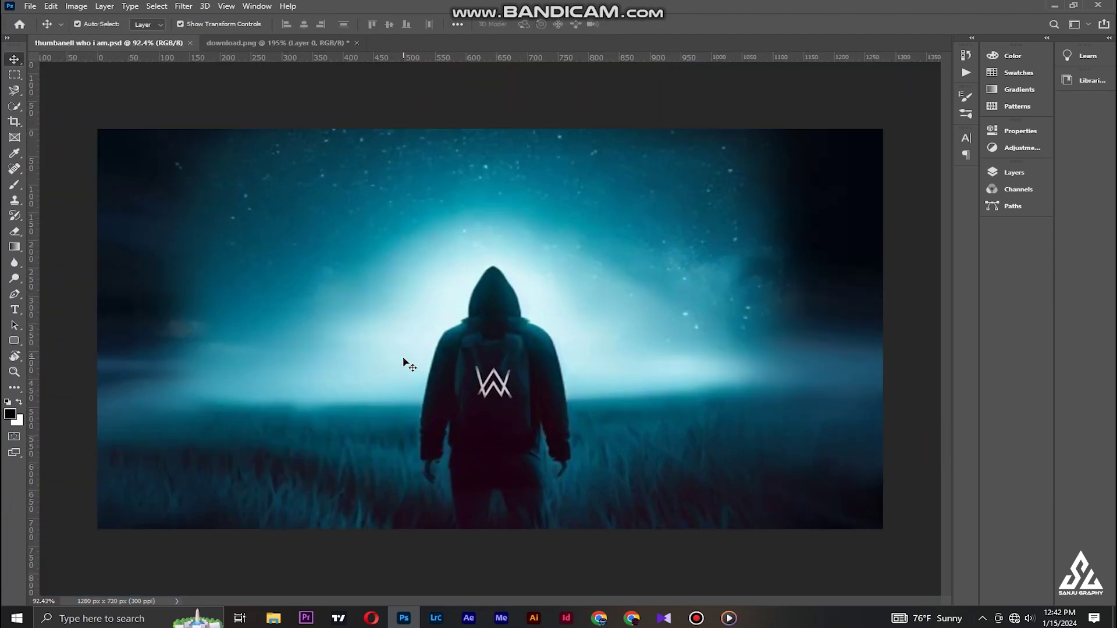
scroll(443, 325, "down", 1)
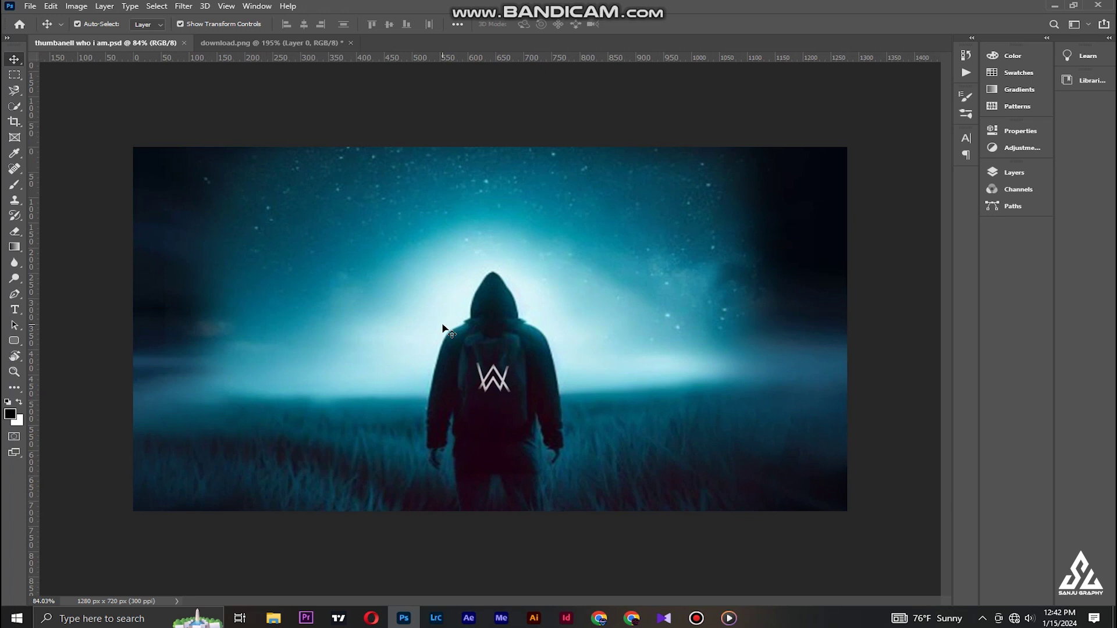
scroll(556, 278, "up", 1)
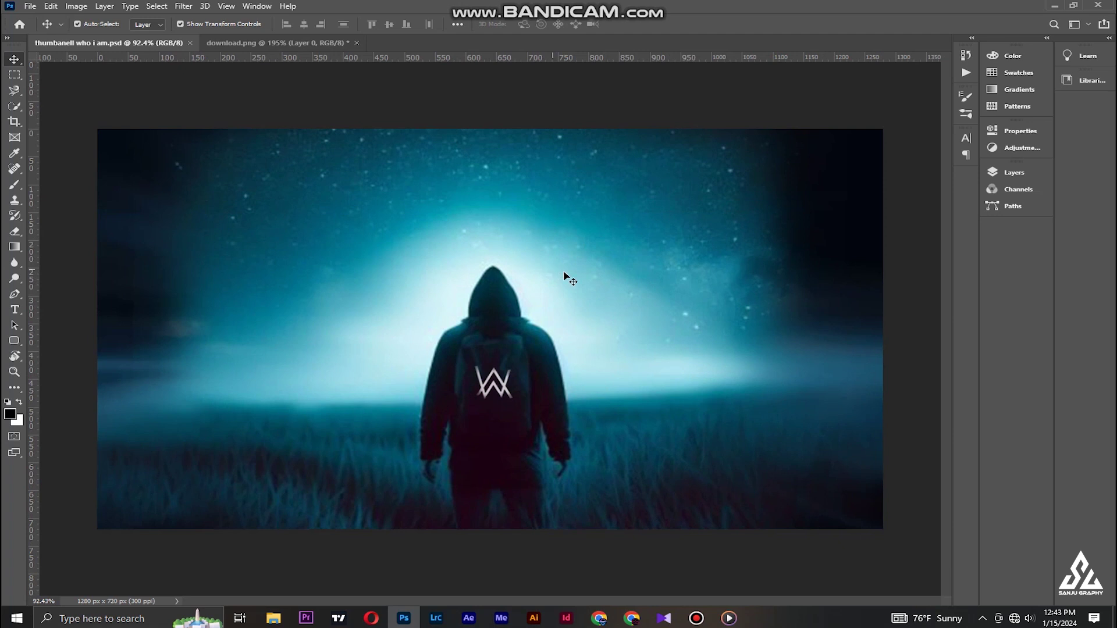
Try a greatly enlarged copy of the white logo in the sky behind the figure's head
left_click_drag(506, 384, 508, 245)
key("ctrl+z")
left_click_drag(485, 387, 647, 167)
key("ctrl+z")
key("Return")
left_click_drag(544, 231, 551, 244)
left_click(802, 424)
scroll(801, 424, "down", 6)
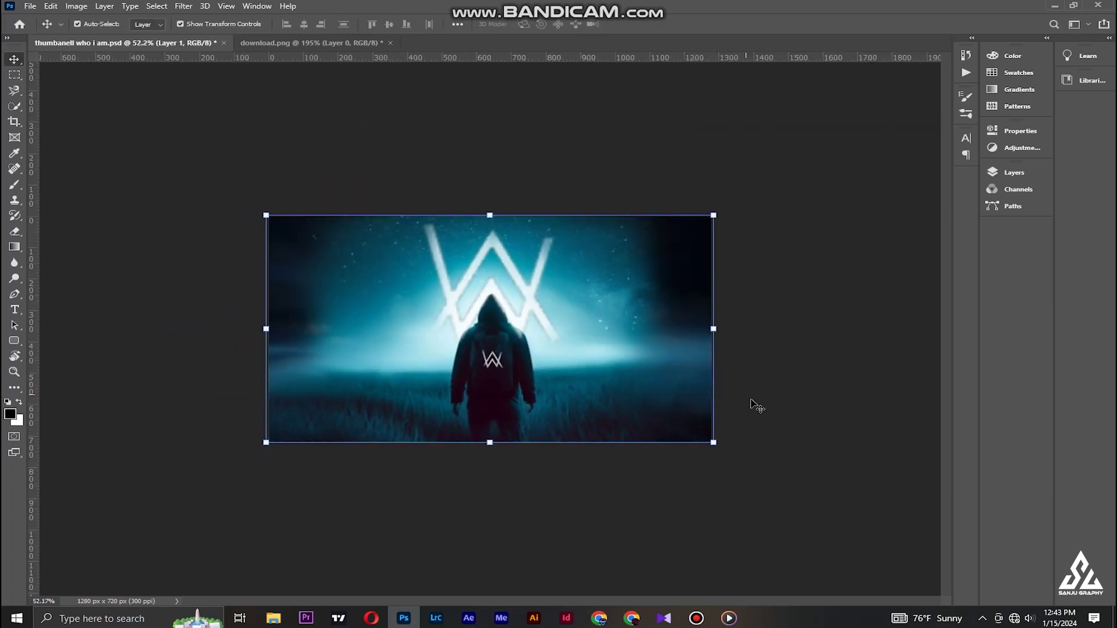
Delete the enlarged logo copy from the sky
left_click(529, 299)
key("Delete")
scroll(773, 492, "up", 3)
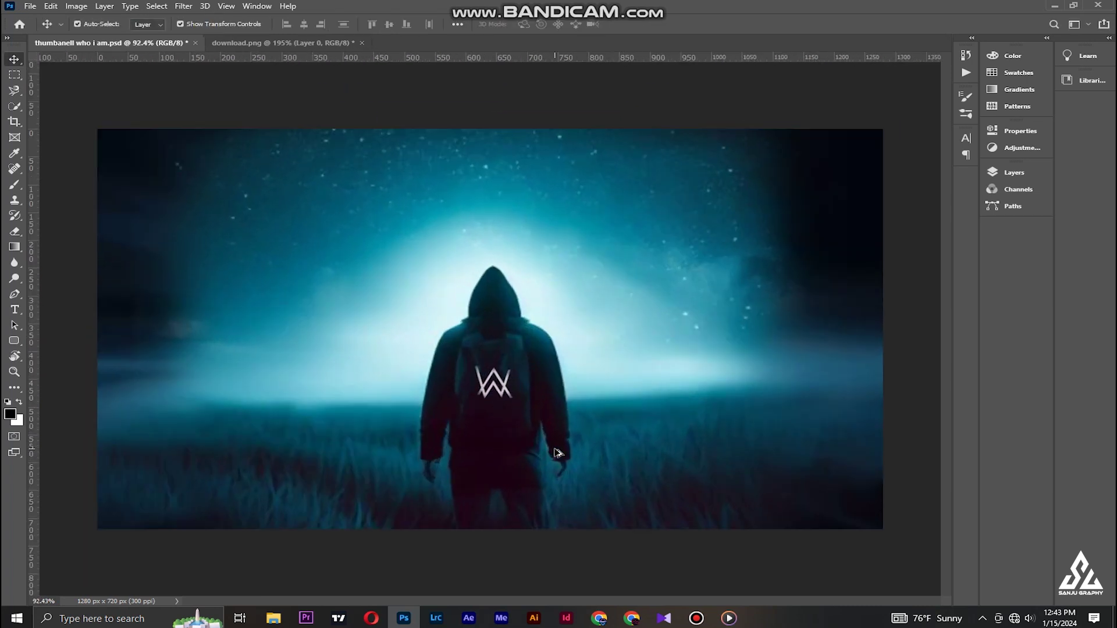
Save the document and save a JPEG copy of it on the computer with the default format options
key("ctrl+s")
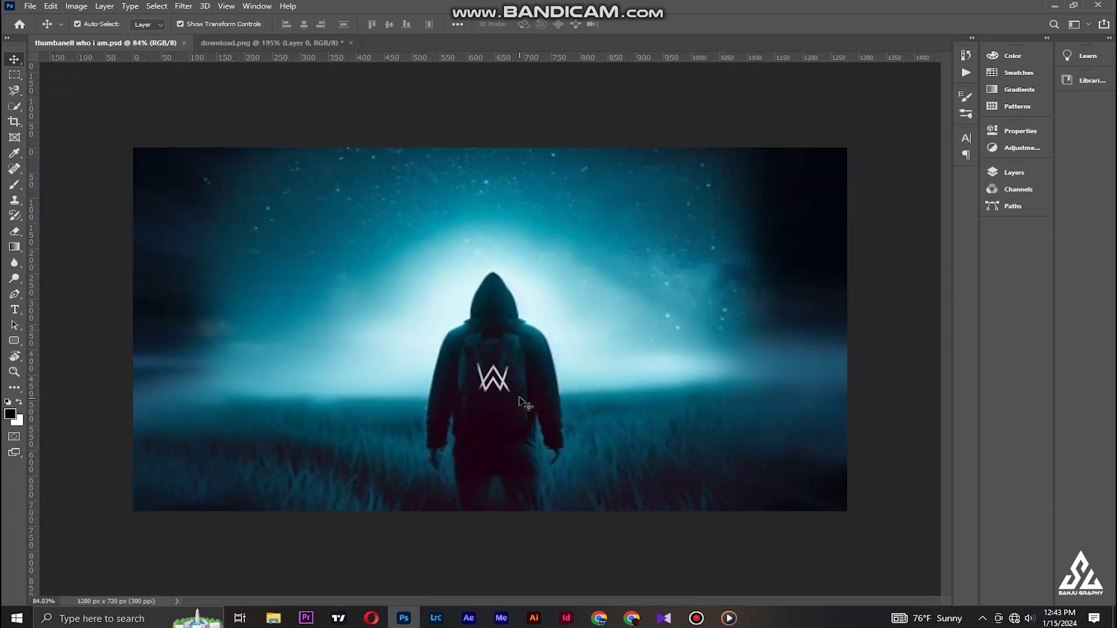
key("ctrl+shift+s")
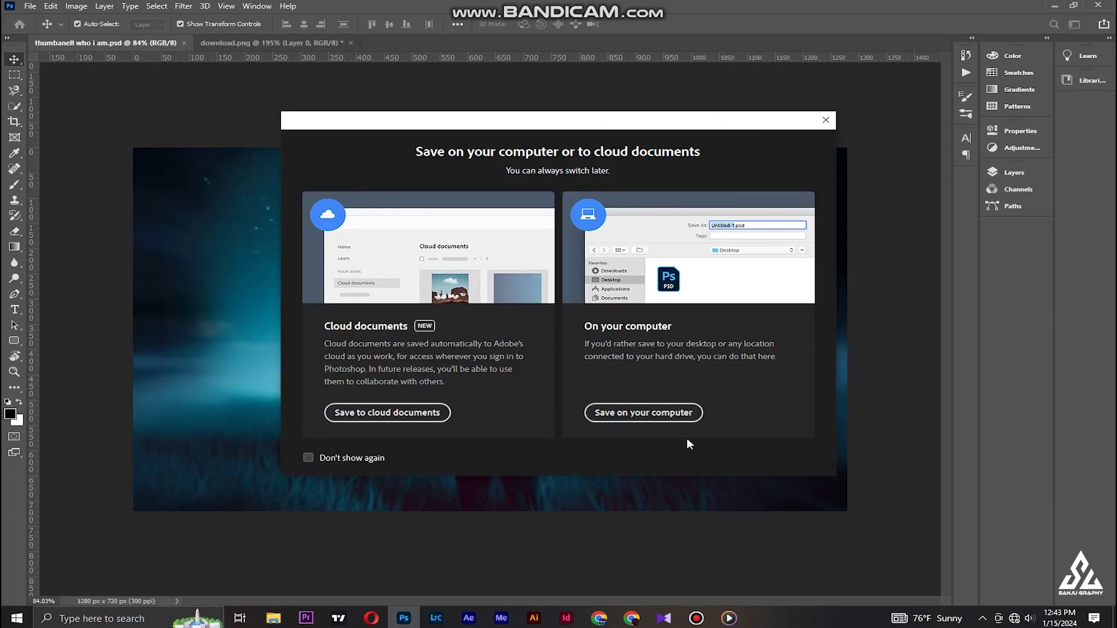
left_click(651, 410)
left_click(165, 448)
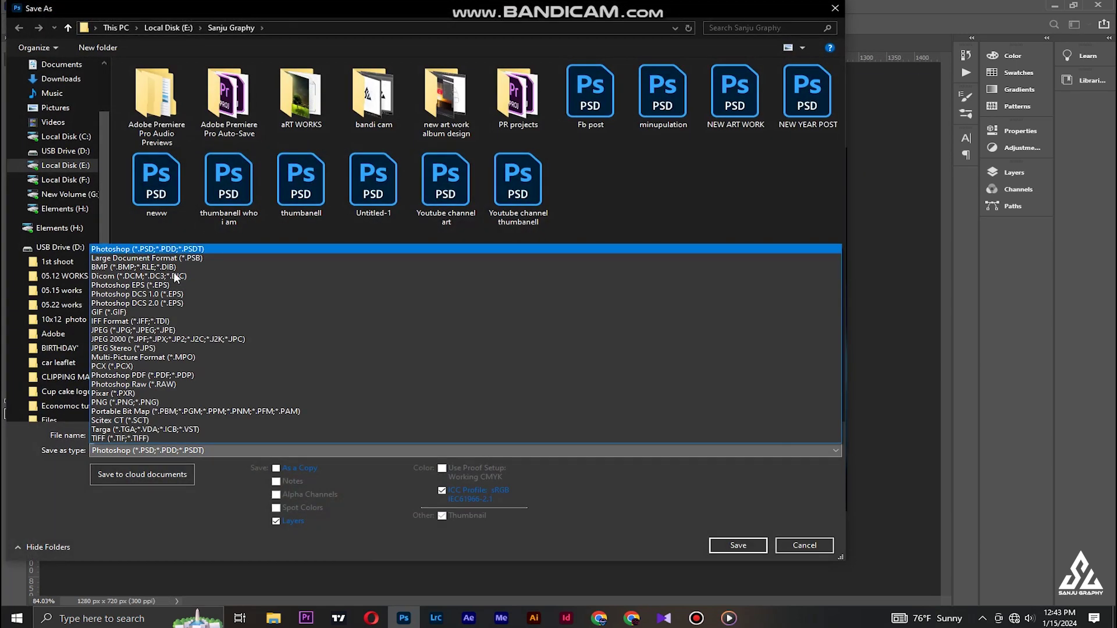
left_click(150, 323)
left_click(738, 545)
key("Return")
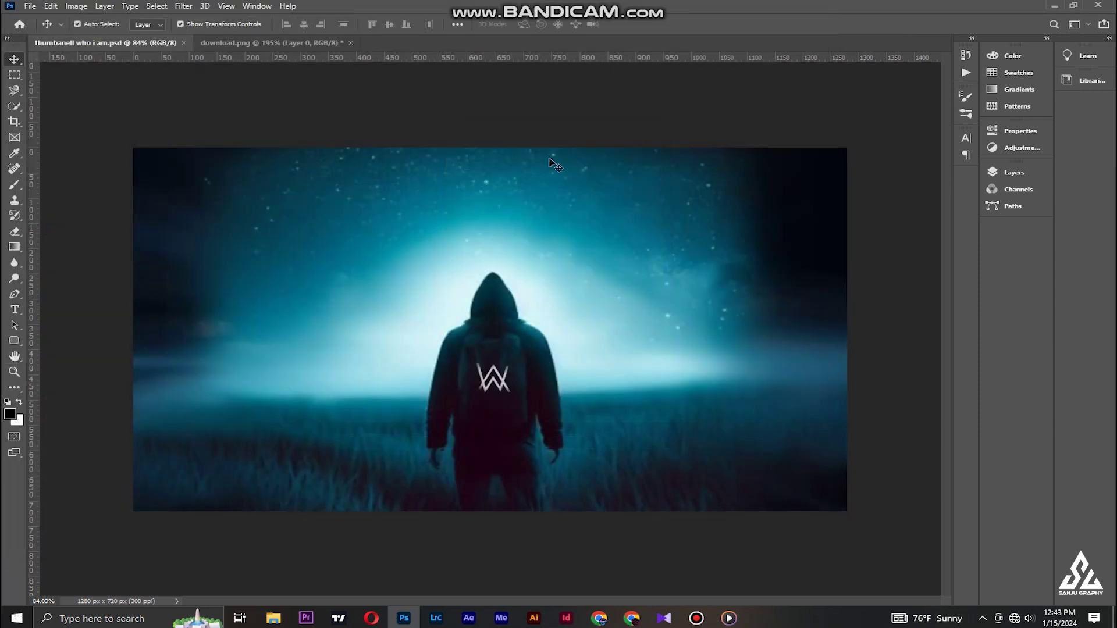
Add the title text "WHO I AM" in the sky, set in Bernard MT Condensed
left_click(244, 272)
left_click(192, 24)
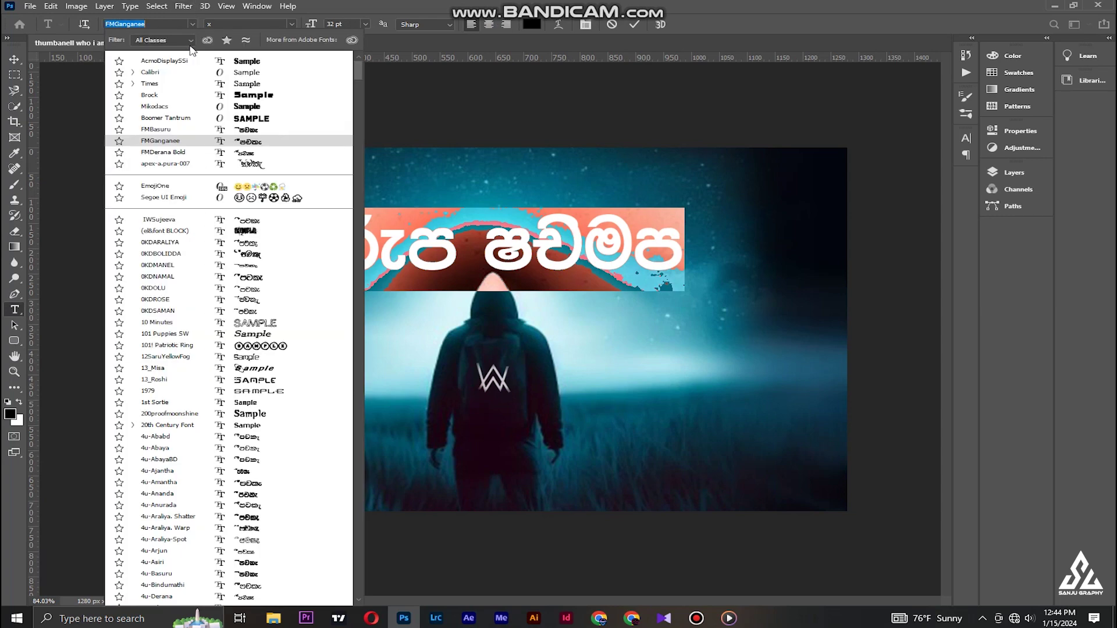
scroll(303, 588, "down", 20)
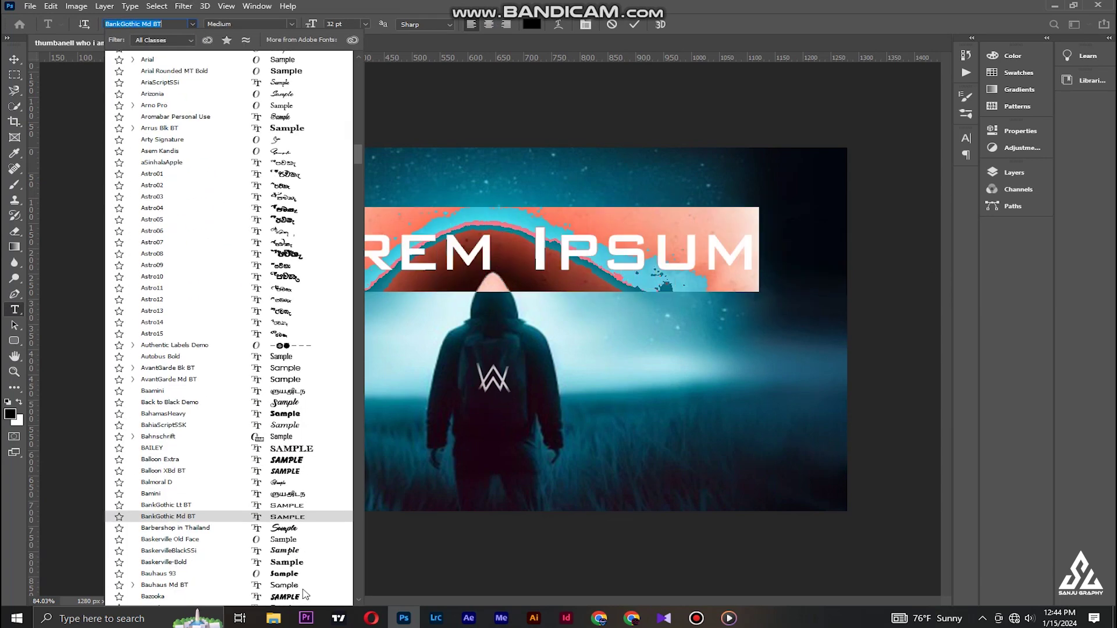
scroll(304, 594, "down", 1)
left_click(301, 569)
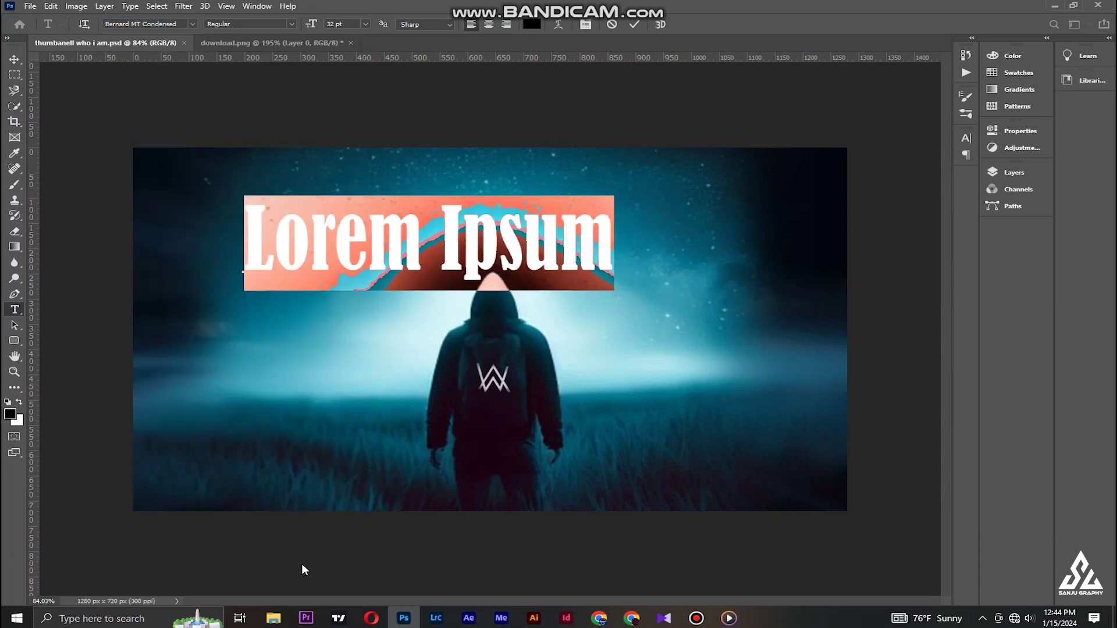
type("wh")
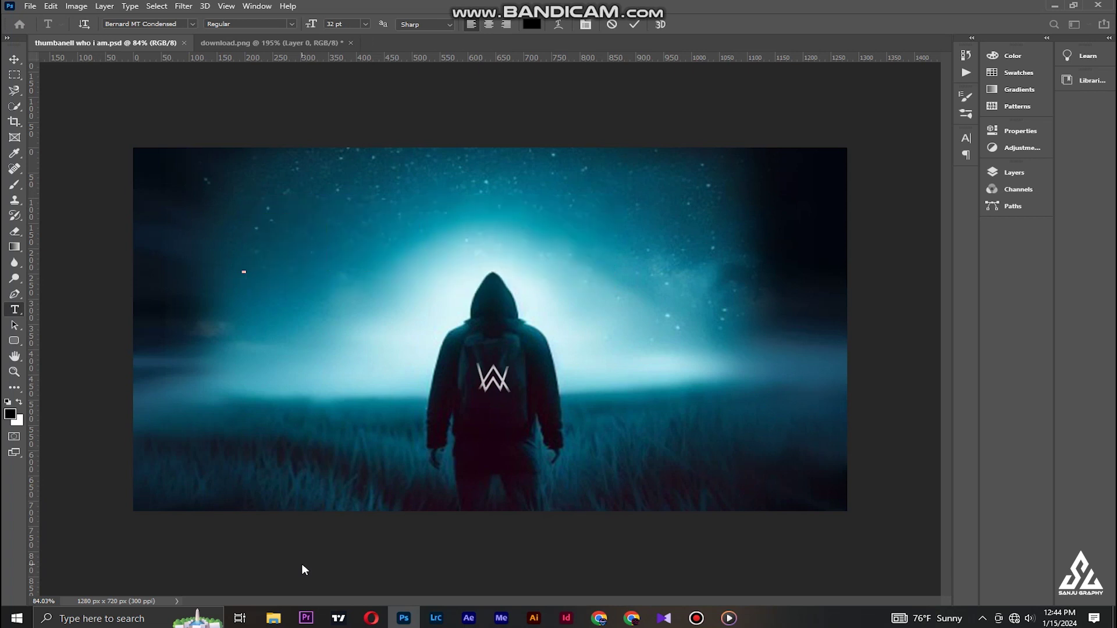
key("BackSpace")
key("BackSpace")
type("WH")
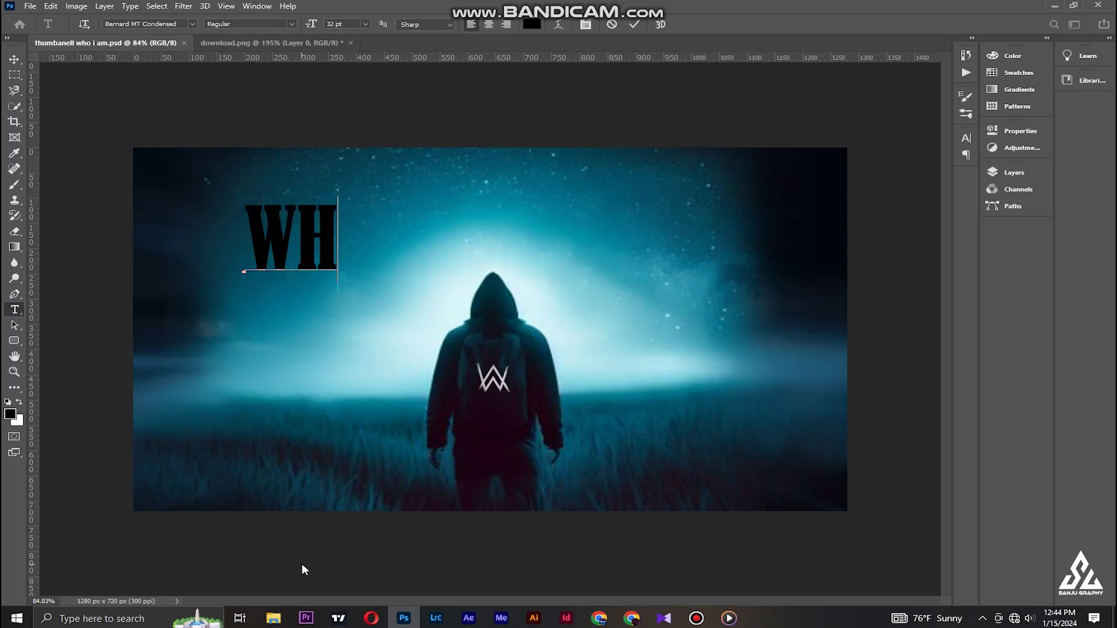
type("O I AM")
Change the font of the whole "WHO I AM" title to Enter the Grid 2
key("ctrl+a")
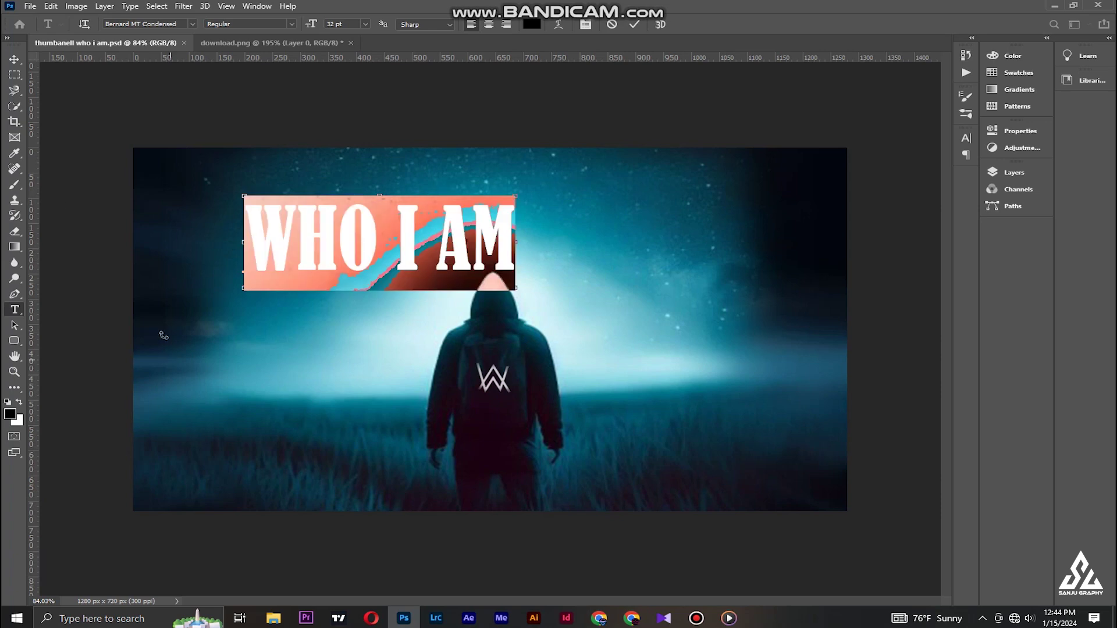
left_click(192, 24)
scroll(306, 506, "down", 20)
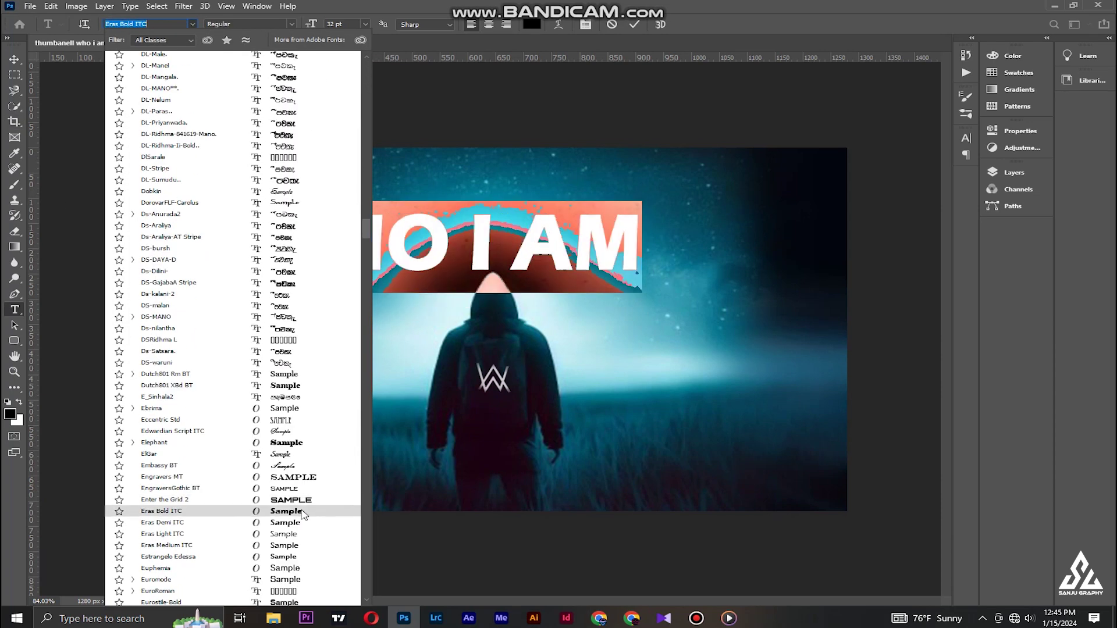
left_click(304, 504)
left_click(14, 59)
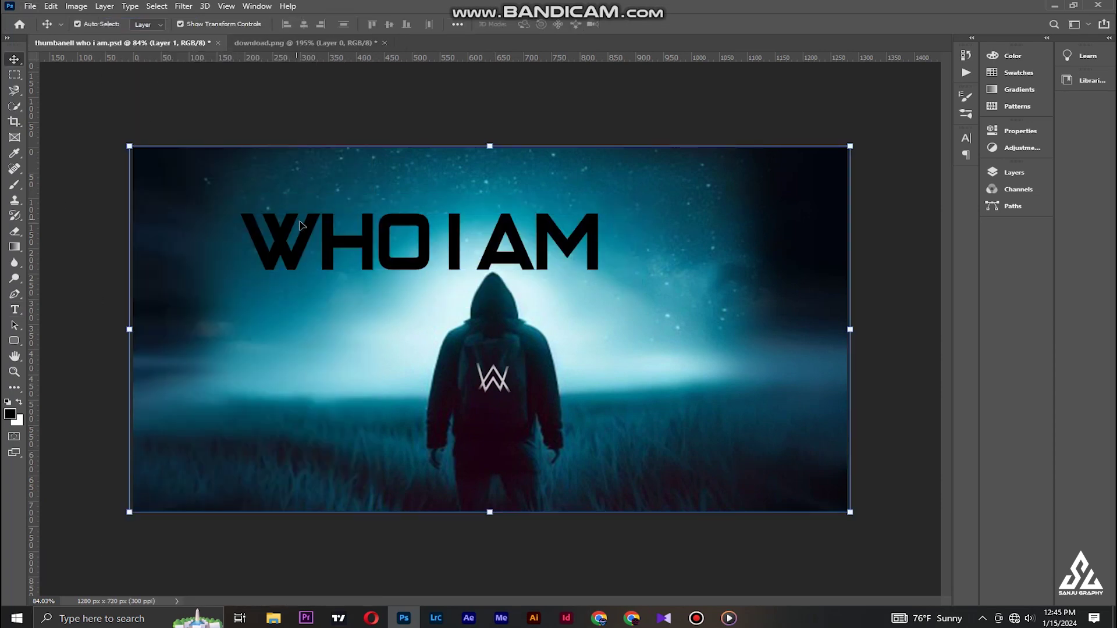
Move the WHO I AM title up and across so it sits centred above the hooded figure
left_click(792, 580)
left_click_drag(423, 234, 496, 206)
left_click(526, 226)
key("ctrl+t")
left_click_drag(492, 244, 491, 236)
key("ctrl+z")
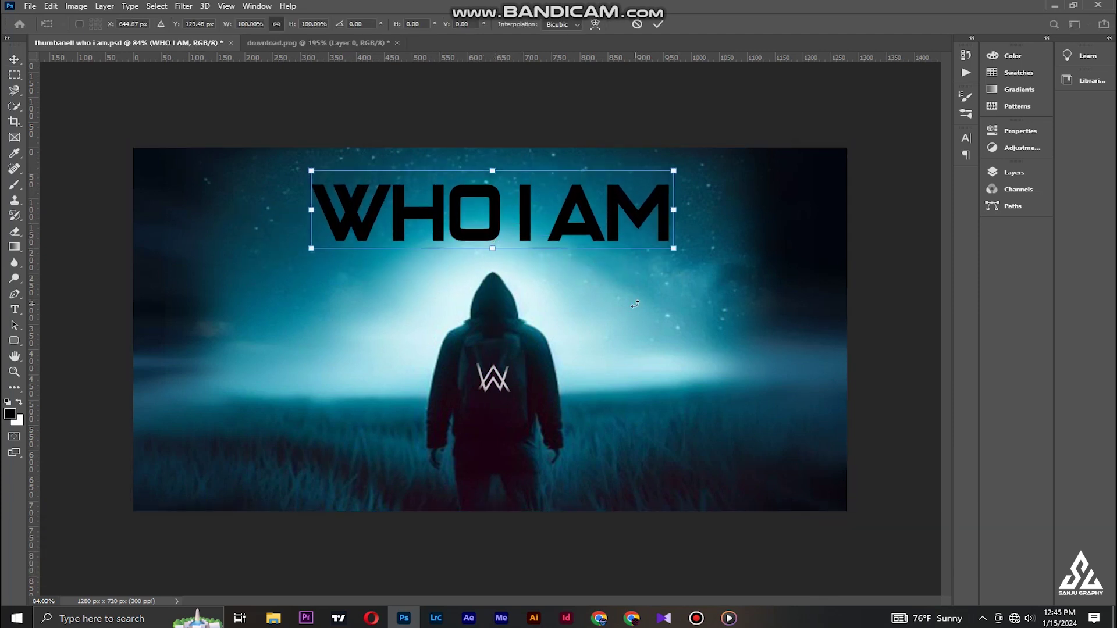
key("Return")
Widen the gaps between the title's words with extra spaces and shift the title back over the figure
double_click(524, 226)
left_click(583, 228)
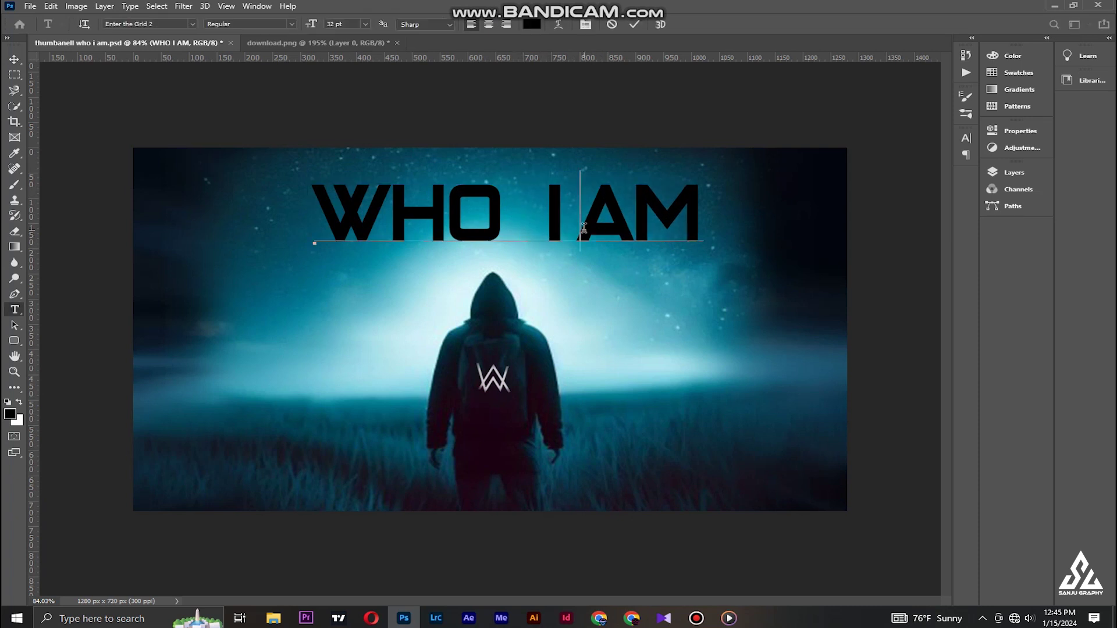
key("ctrl+Return")
key("v")
left_click_drag(474, 199, 428, 199)
left_click(682, 347)
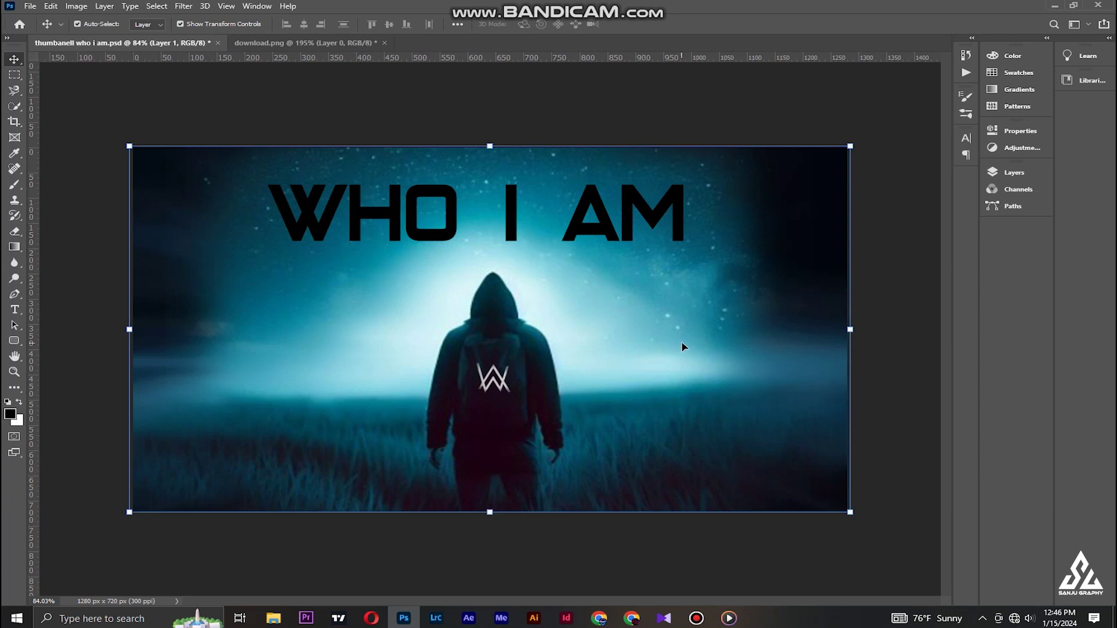
left_click_drag(512, 304, 745, 441)
key("ctrl+z")
Remove one extra space on each side of the "I" in the title and nudge the title slightly upward
left_click(439, 222)
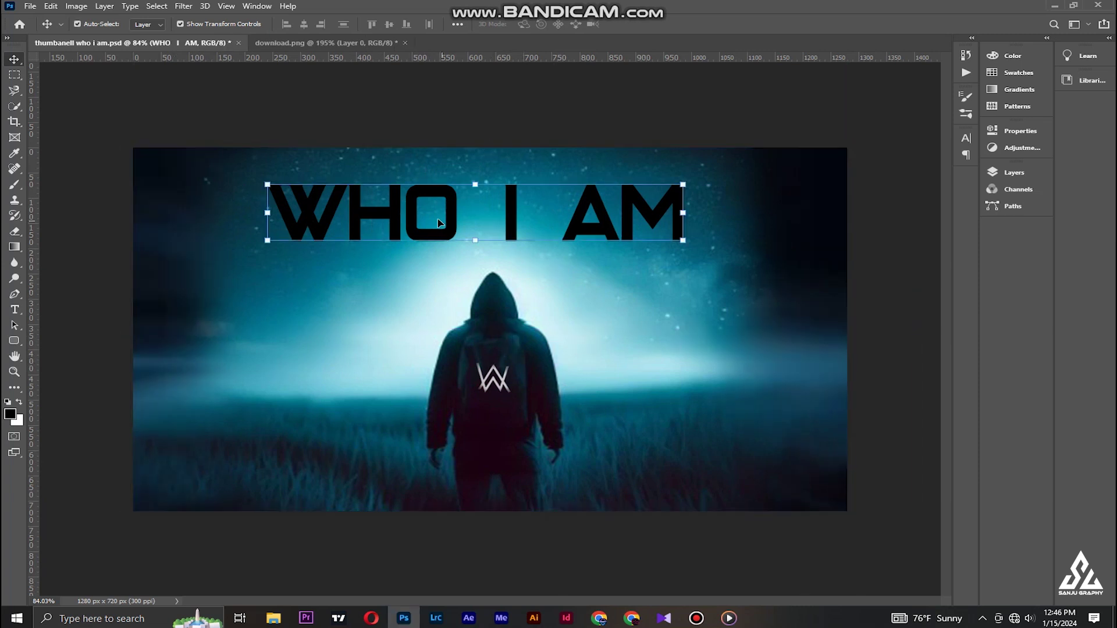
key("t")
left_click(492, 222)
key("BackSpace")
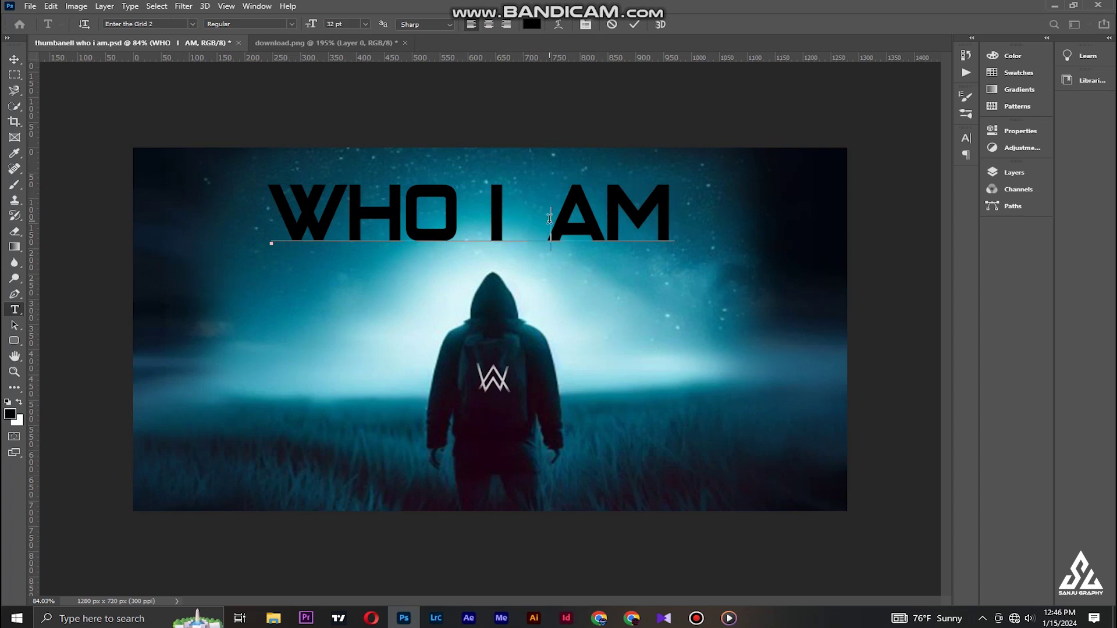
key("BackSpace")
left_click(14, 59)
left_click_drag(464, 222, 464, 216)
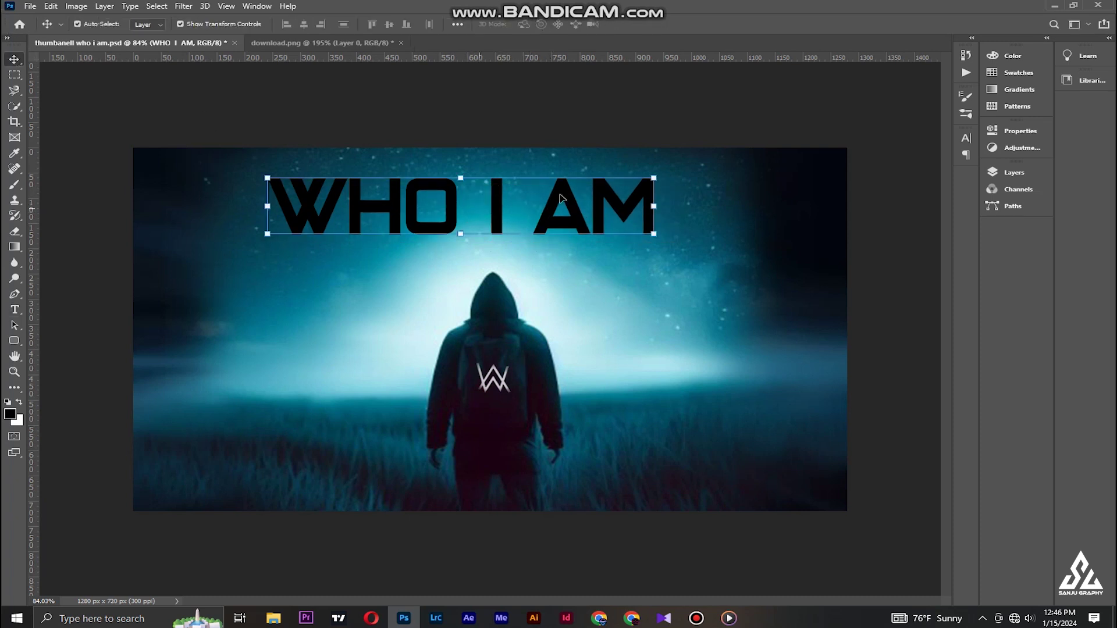
left_click(653, 177)
left_click_drag(660, 165, 665, 169)
key("Escape")
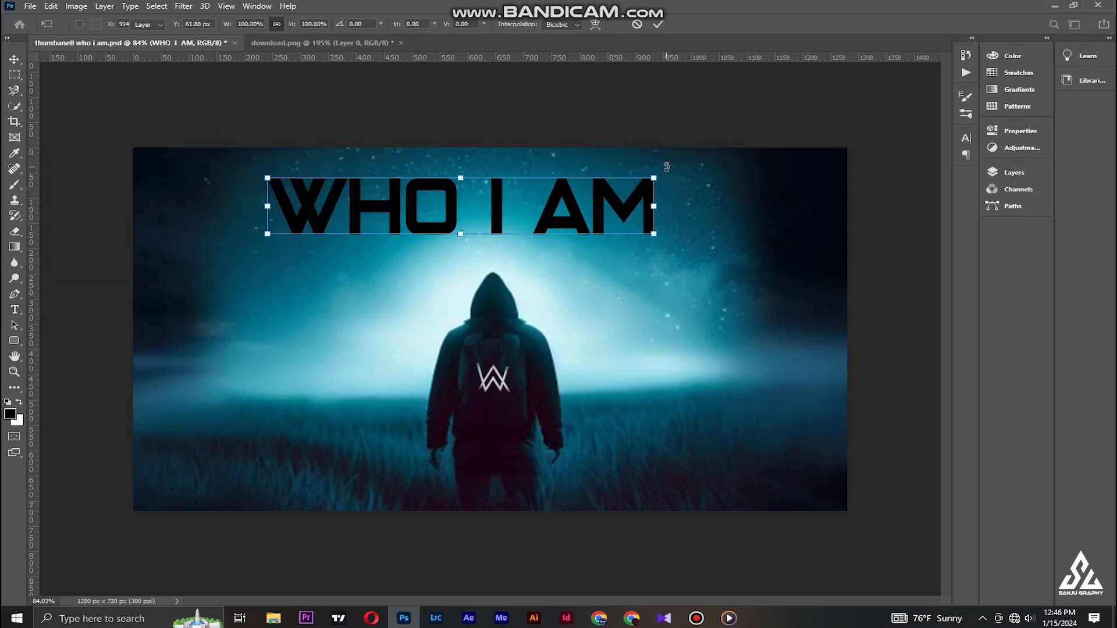
key("Return")
Move the title down so it sits just above the figure's hood
left_click_drag(457, 216, 449, 242)
left_click(703, 581)
scroll(514, 469, "down", 3)
scroll(494, 331, "up", 2)
Align the horizontal centres of the WHO I AM title and Layer 2
left_click(466, 244)
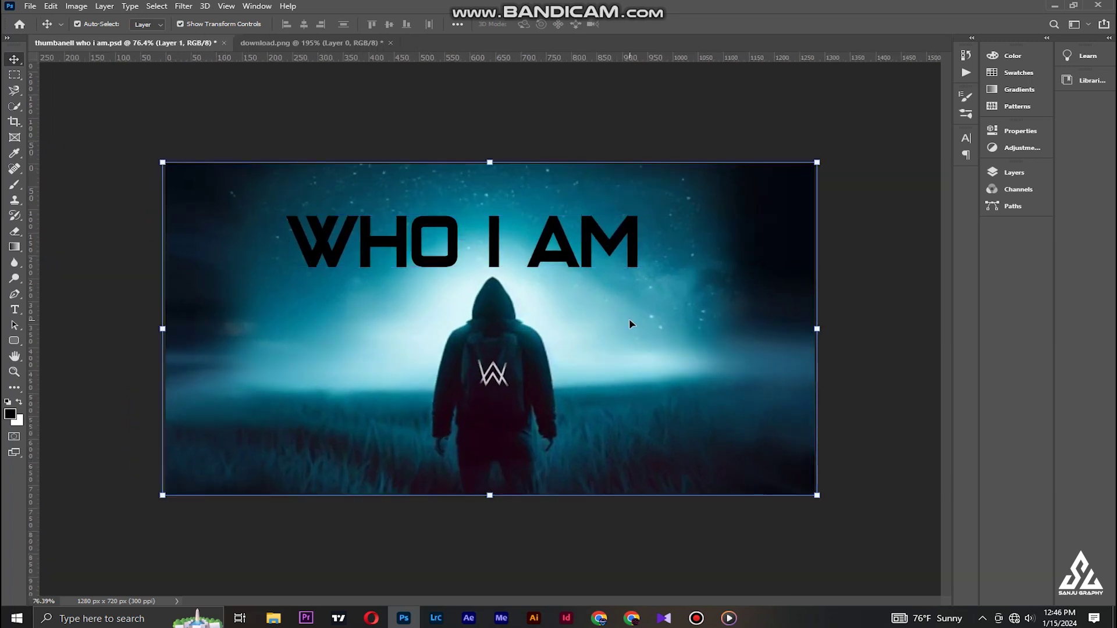
left_click(990, 177)
left_click(573, 348)
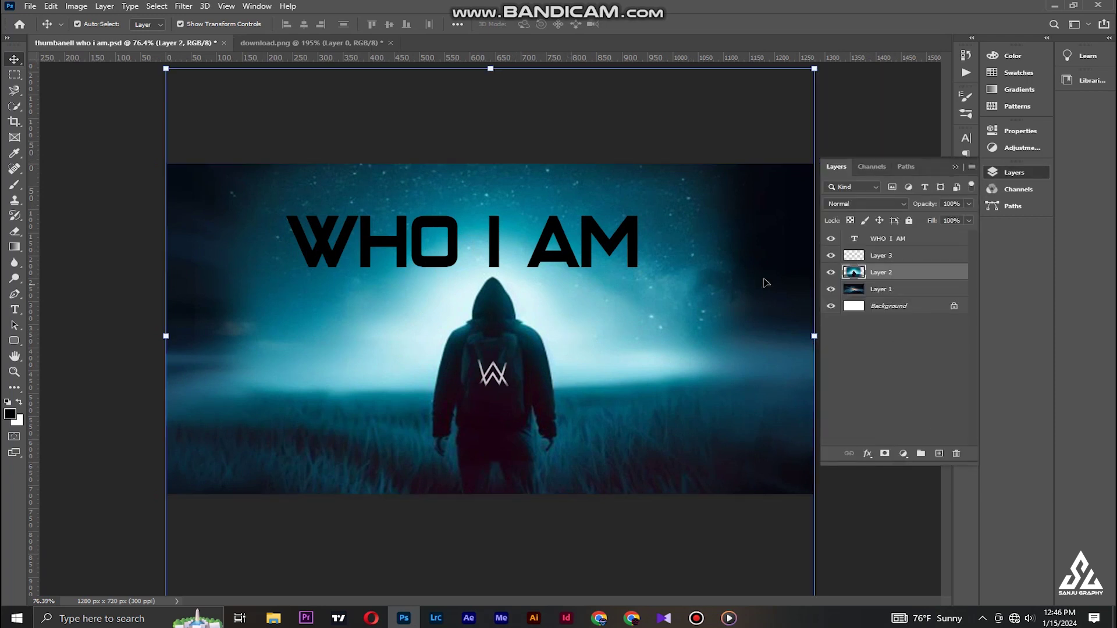
left_click(916, 255, "shift")
left_click(896, 272)
left_click(918, 289, "shift")
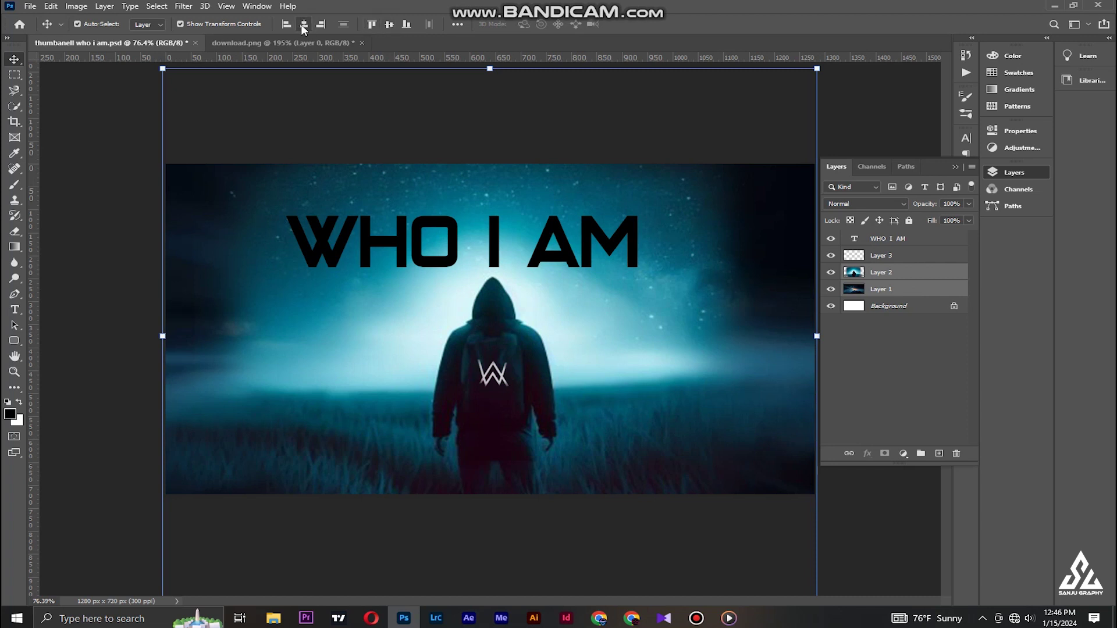
left_click(894, 272)
left_click(910, 241, "ctrl")
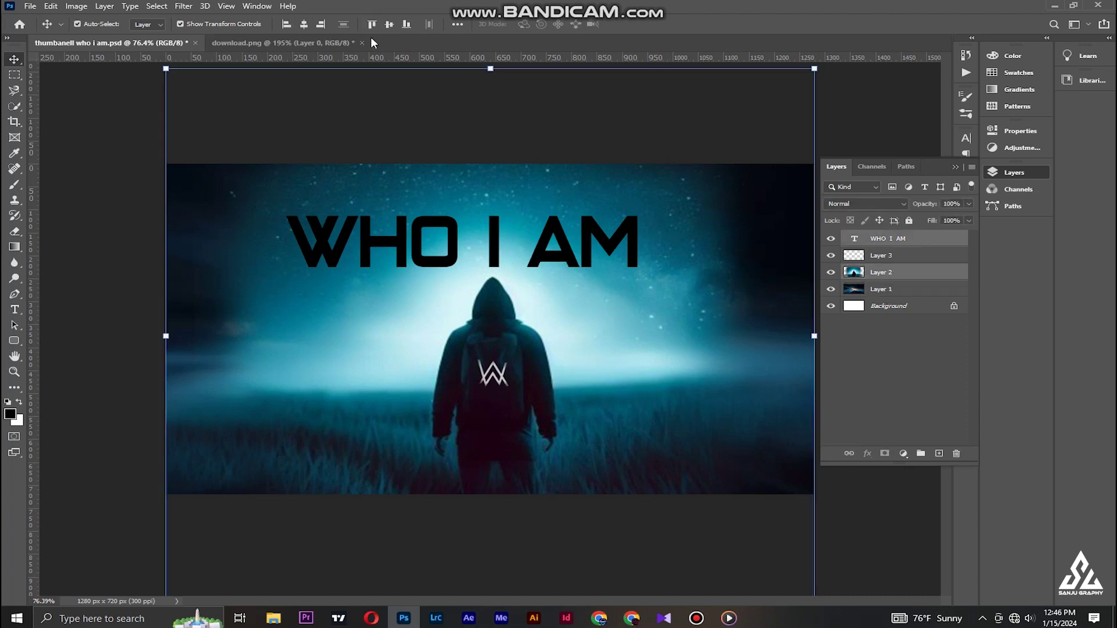
left_click(303, 24)
Reshape the title into flatter, wider lettering just above the figure's hood
left_click(581, 124)
left_click(489, 259)
left_click_drag(489, 266, 489, 258)
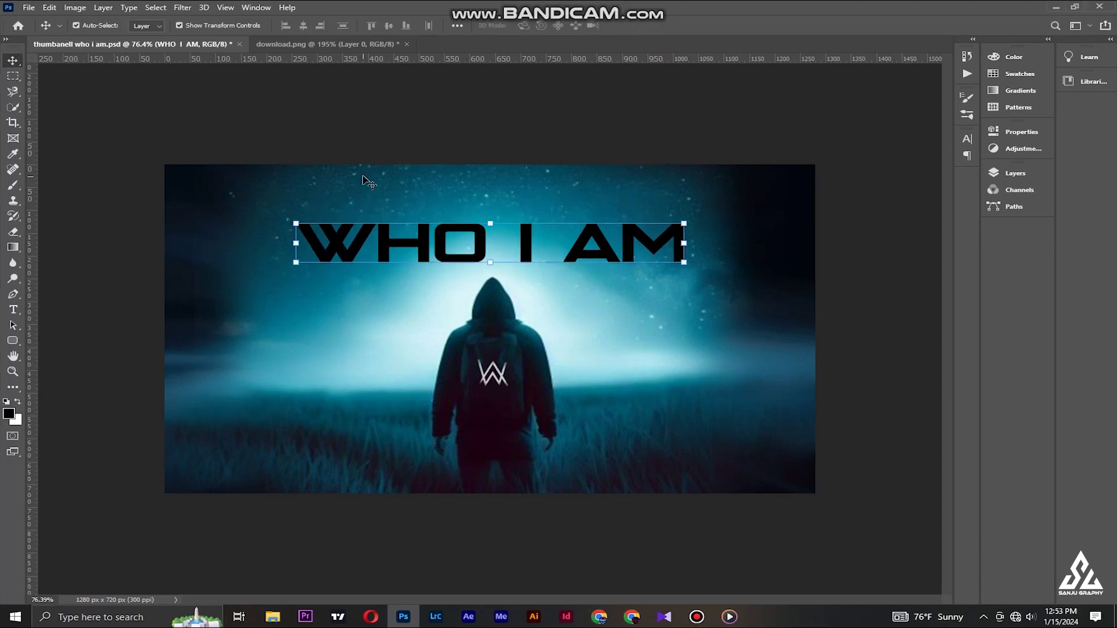
left_click(368, 182)
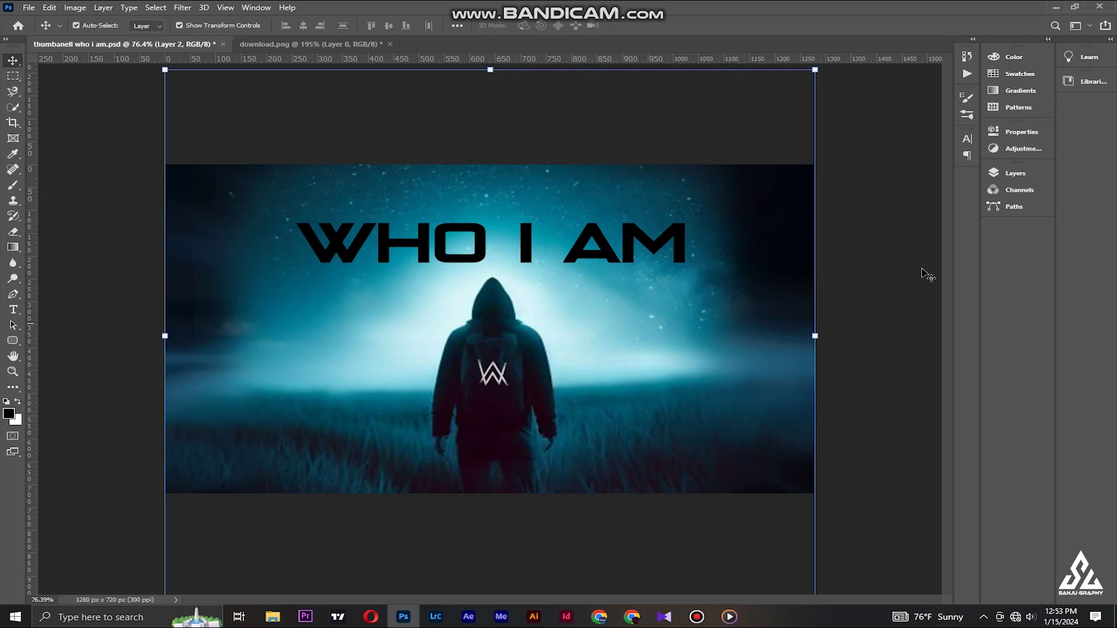
left_click(602, 251, "shift")
left_click(872, 261)
left_click(647, 242)
left_click(515, 357, "shift")
left_click(860, 277)
Give the WHO I AM title a Gradient Overlay using a blue-to-cyan Blues preset and open that gradient for editing
left_click(602, 253)
left_click(1013, 174)
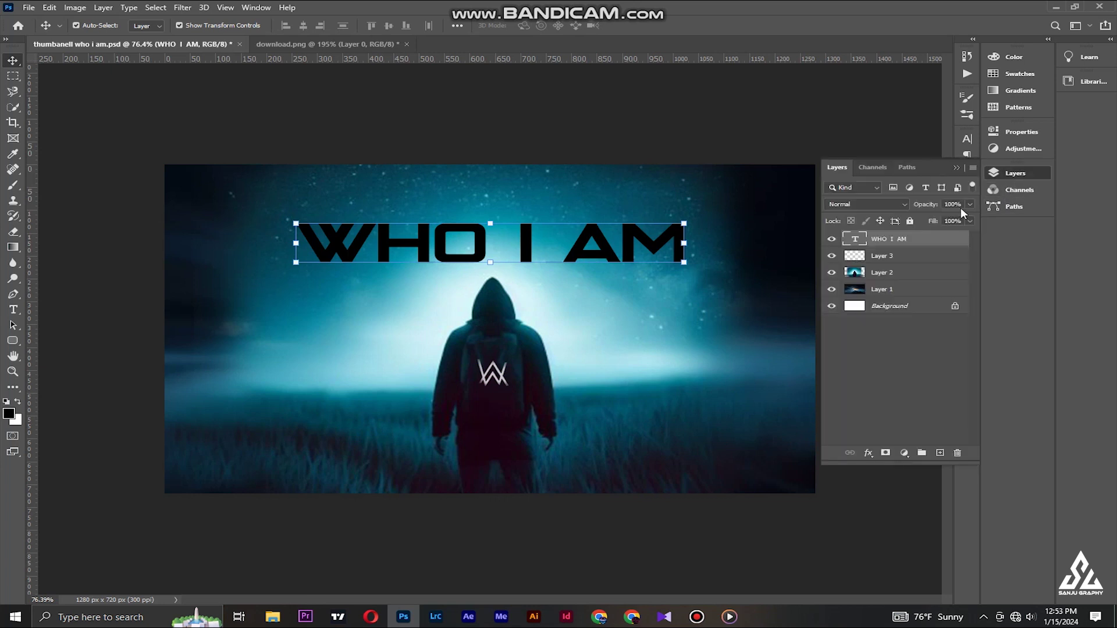
double_click(950, 240)
left_click_drag(410, 189, 605, 94)
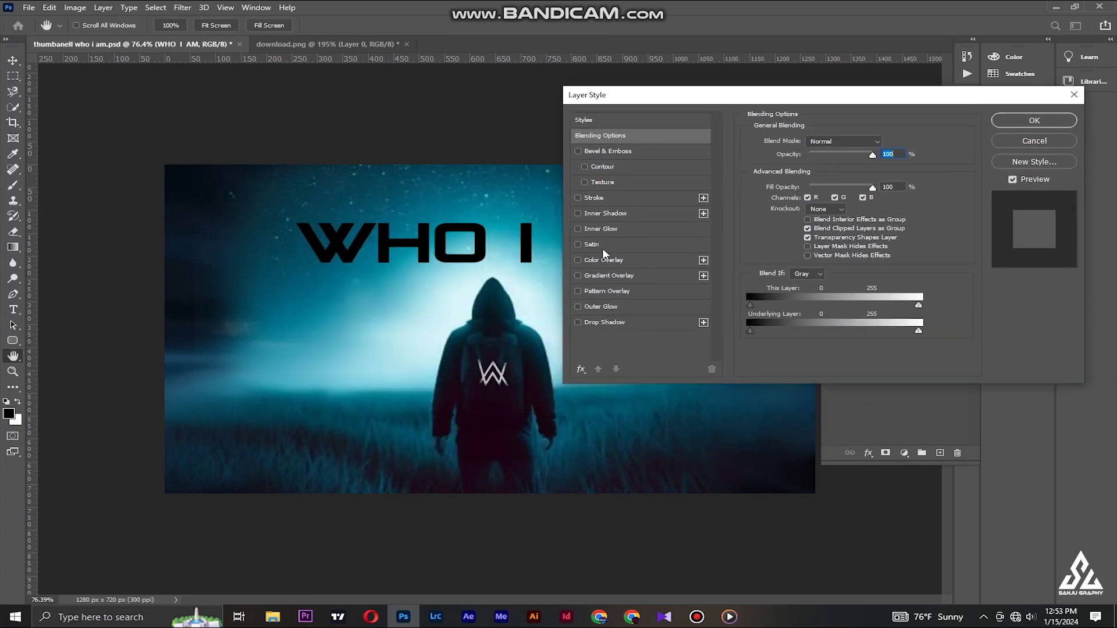
left_click(579, 277)
left_click(871, 169)
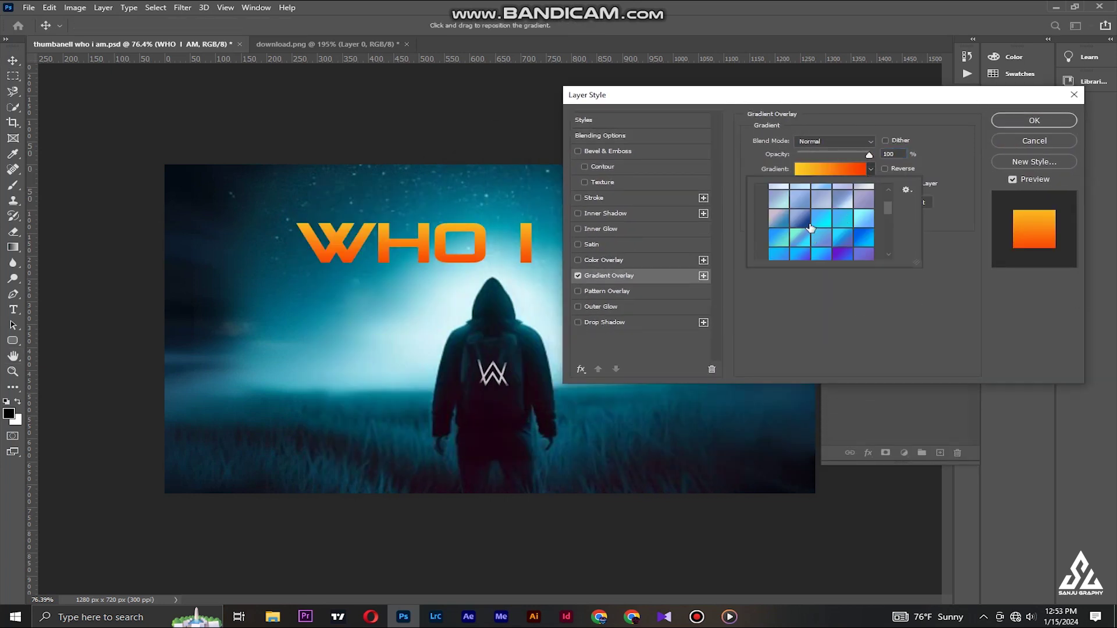
left_click(822, 221)
left_click(871, 169)
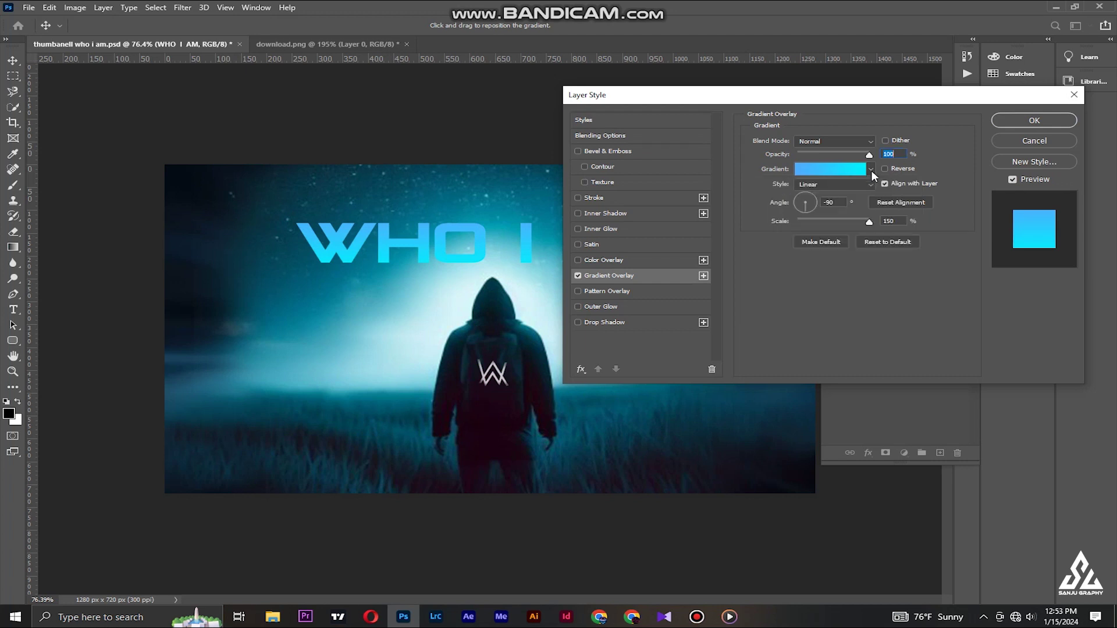
left_click(803, 169)
double_click(682, 327)
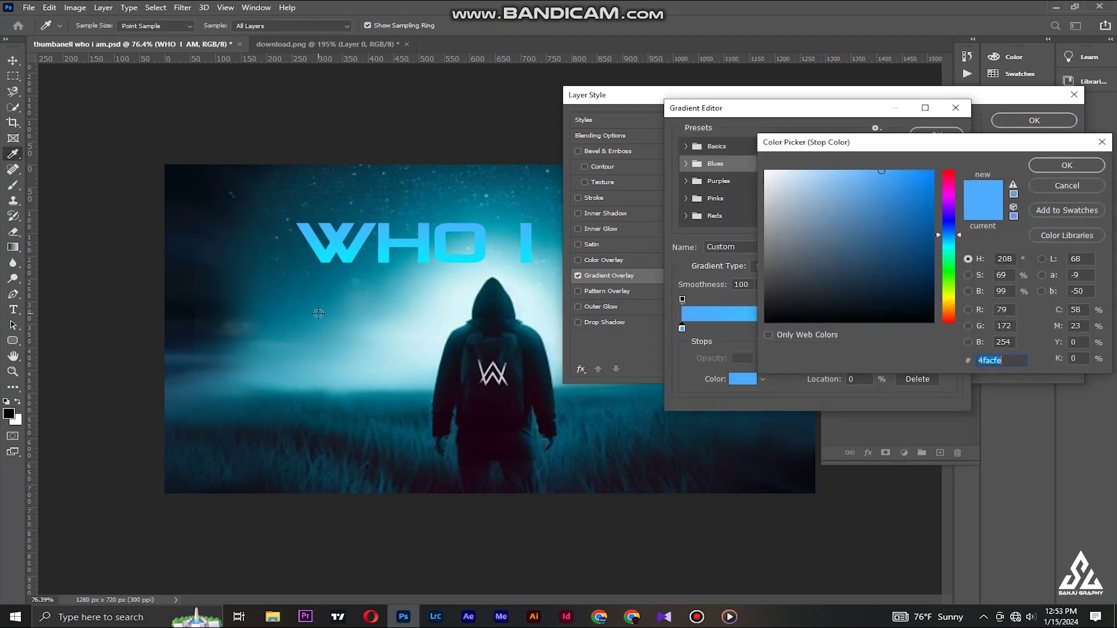
left_click(290, 213)
left_click(279, 398)
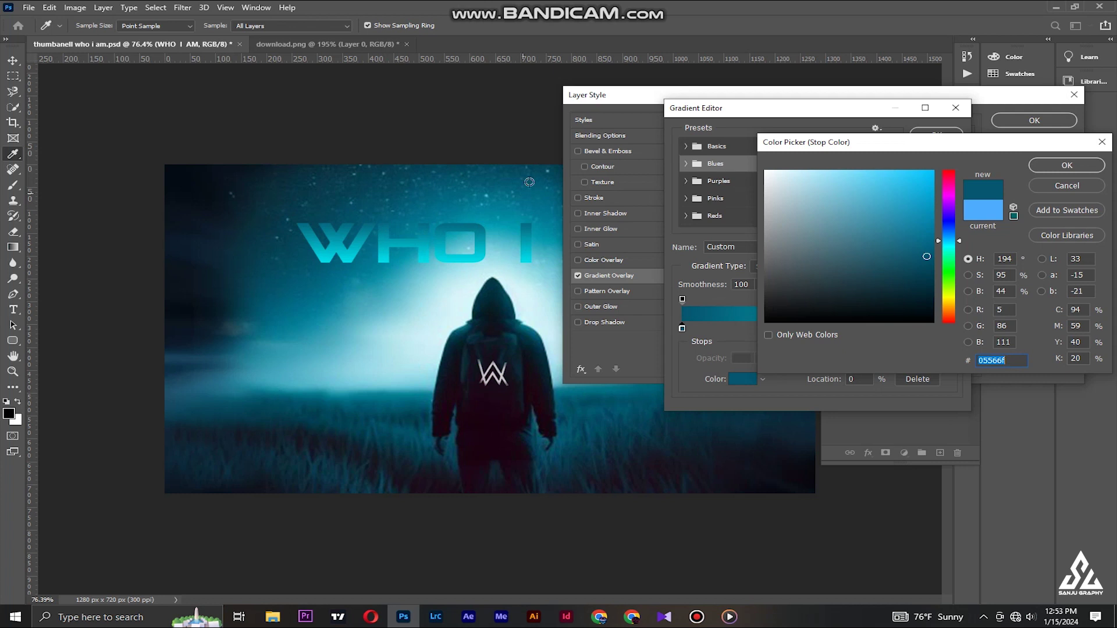
left_click_drag(767, 176, 759, 151)
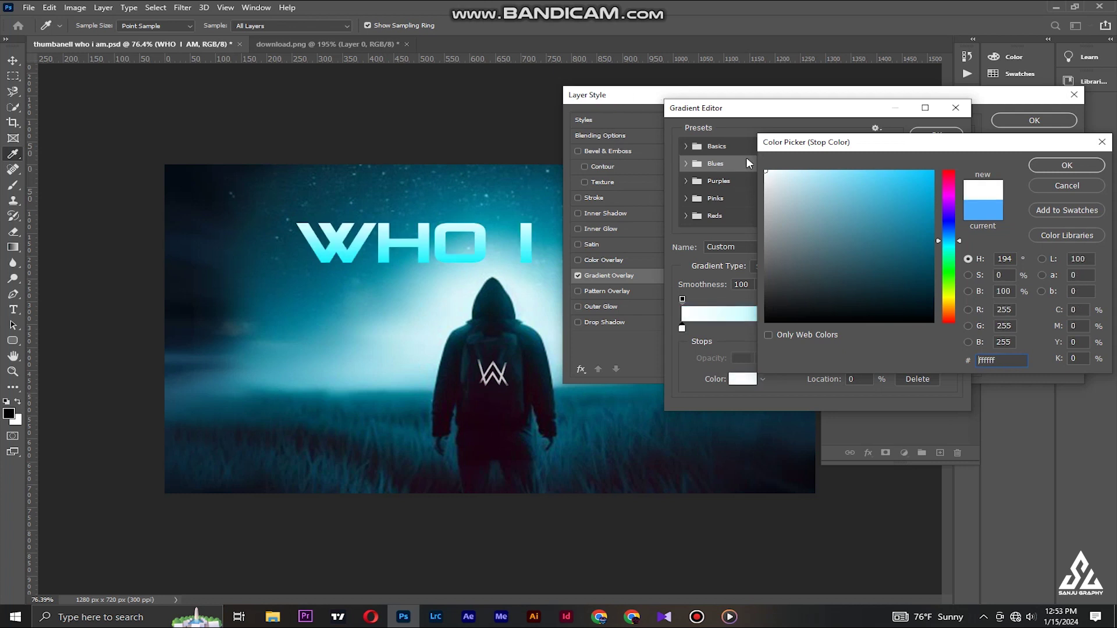
left_click(1065, 186)
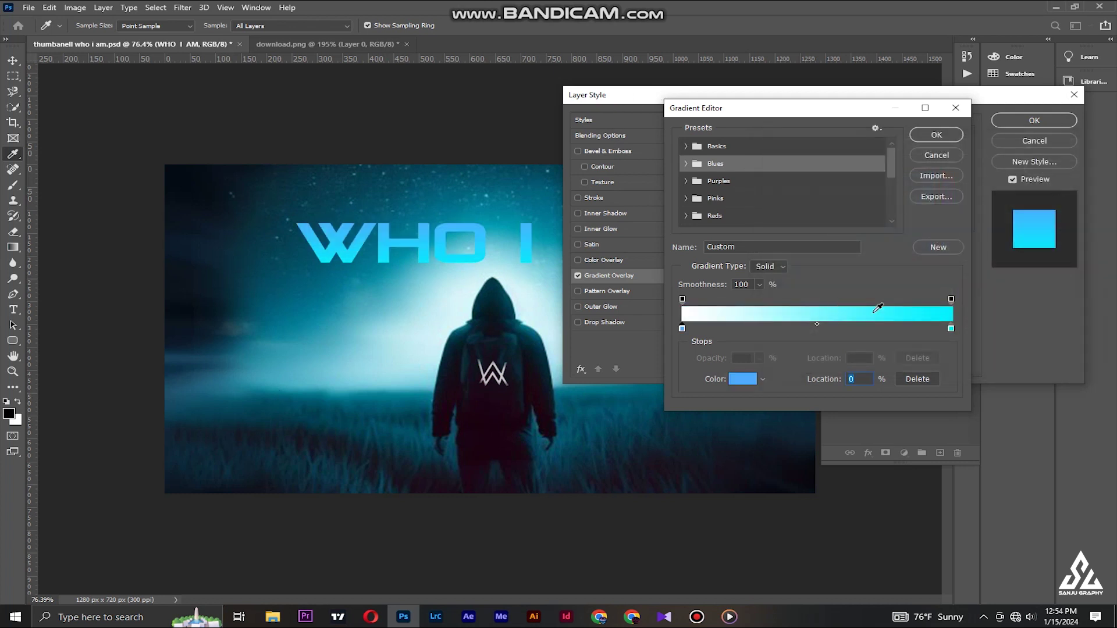
left_click(783, 267)
left_click(768, 286)
left_click(774, 266)
left_click(760, 275)
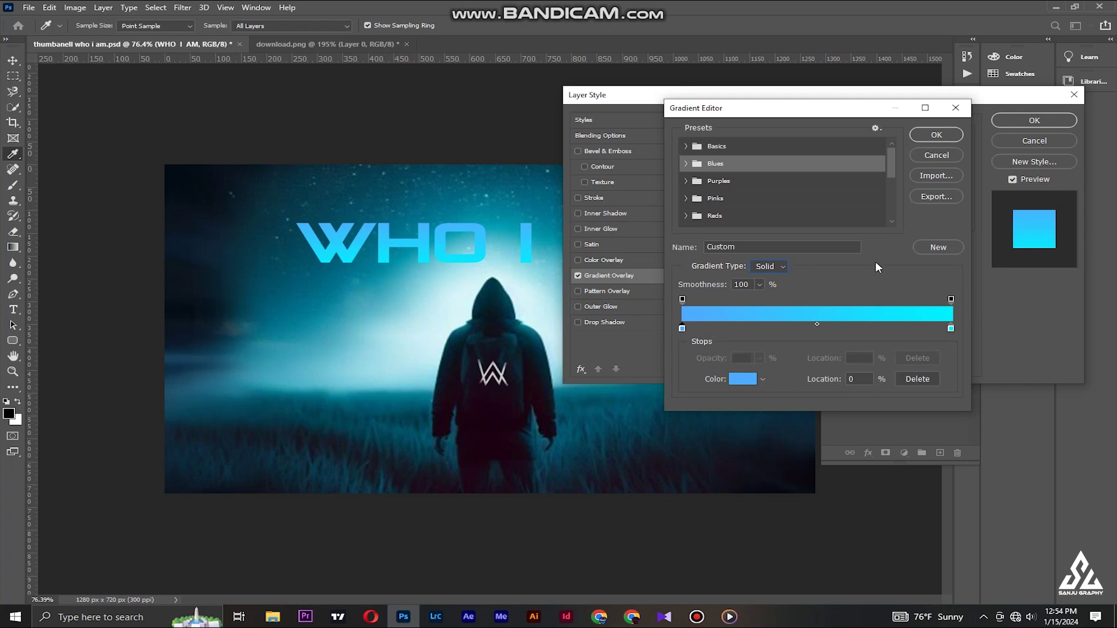
Set the end stop of the title's overlay gradient to a pale aqua and accept the gradient
double_click(950, 329)
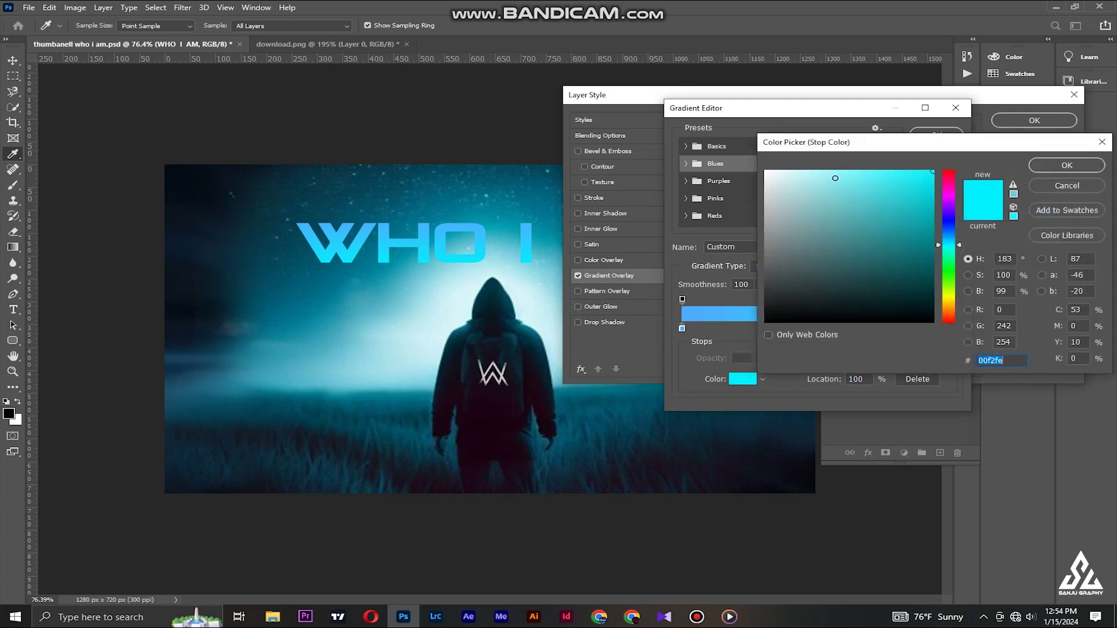
type("ffffff")
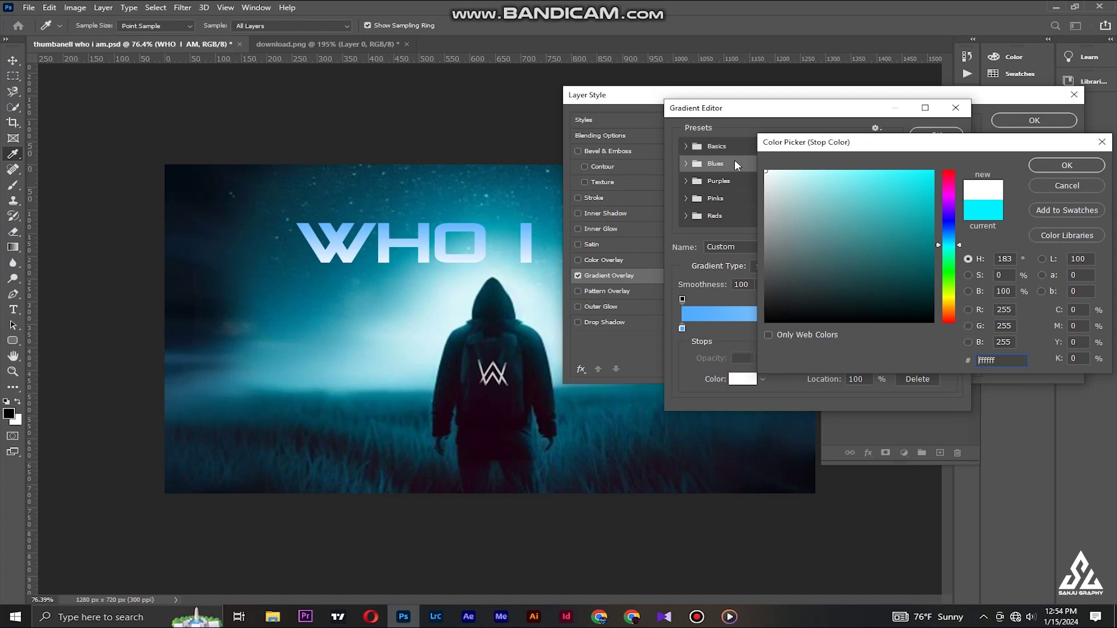
left_click(834, 174)
left_click(1041, 163)
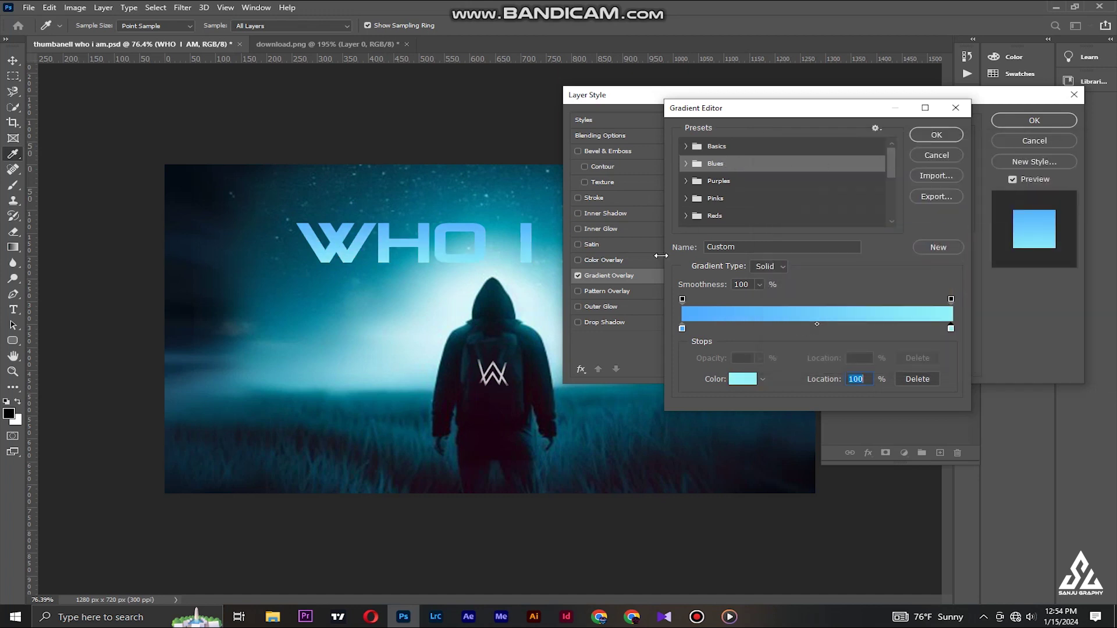
key("Return")
Add a Drop Shadow to the title with 61% opacity and an 11 px distance
left_click_drag(836, 95, 941, 115)
left_click(692, 342)
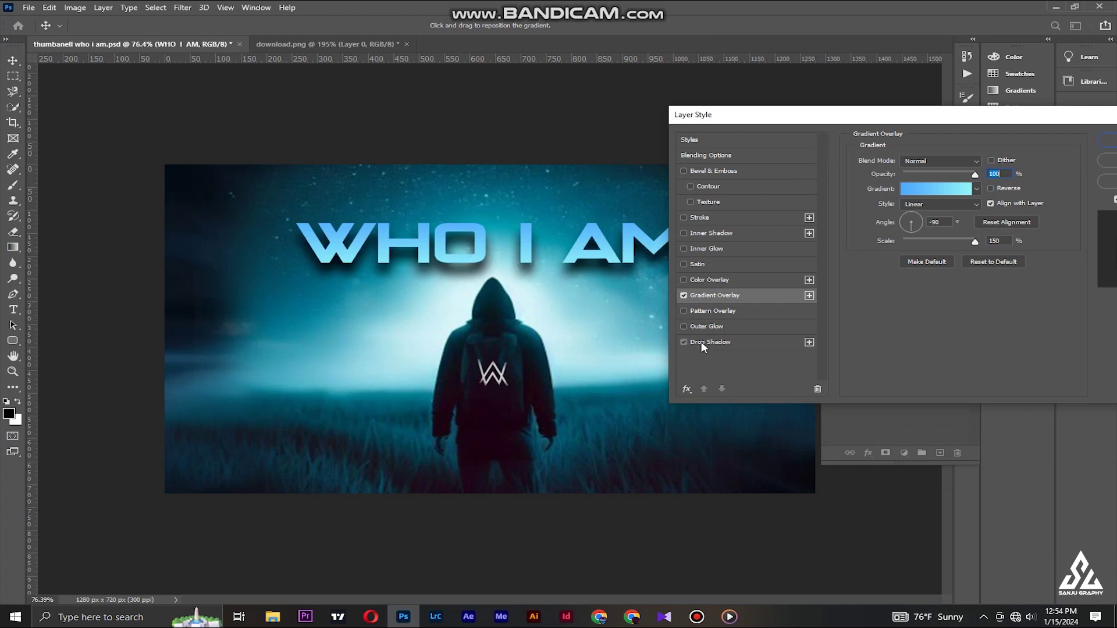
left_click(701, 341)
mouse_move(918, 216)
left_mouse_down()
mouse_move(915, 247)
mouse_move(910, 215)
left_mouse_up()
left_click_drag(960, 184, 945, 186)
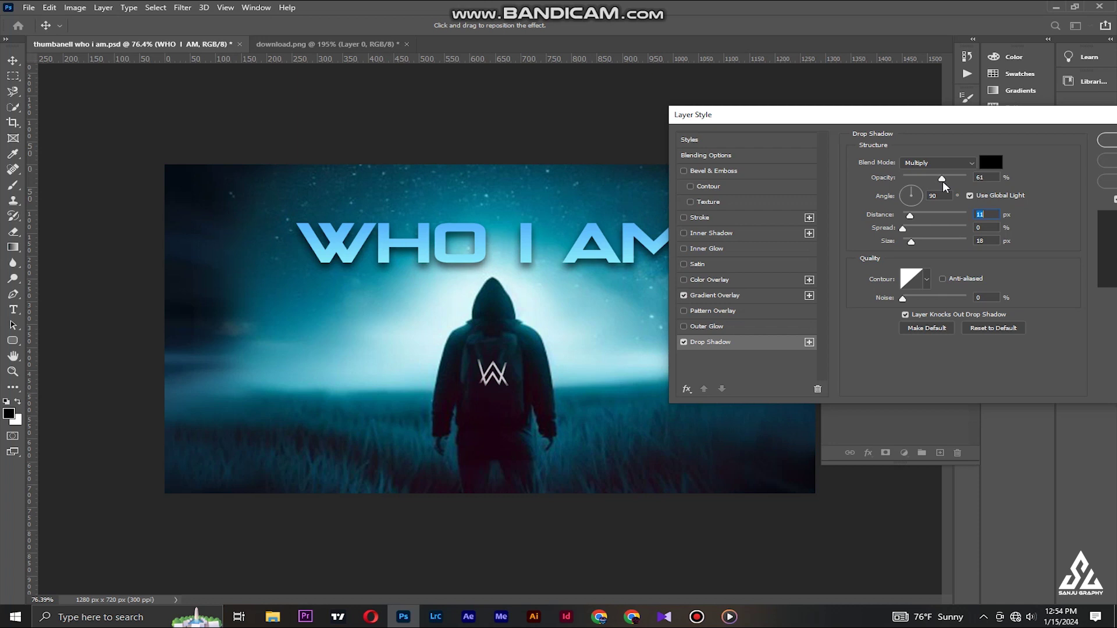
left_click(684, 325)
left_click(684, 325)
left_click(684, 279)
left_click(684, 280)
Add a Stroke effect to the title
left_click(685, 218)
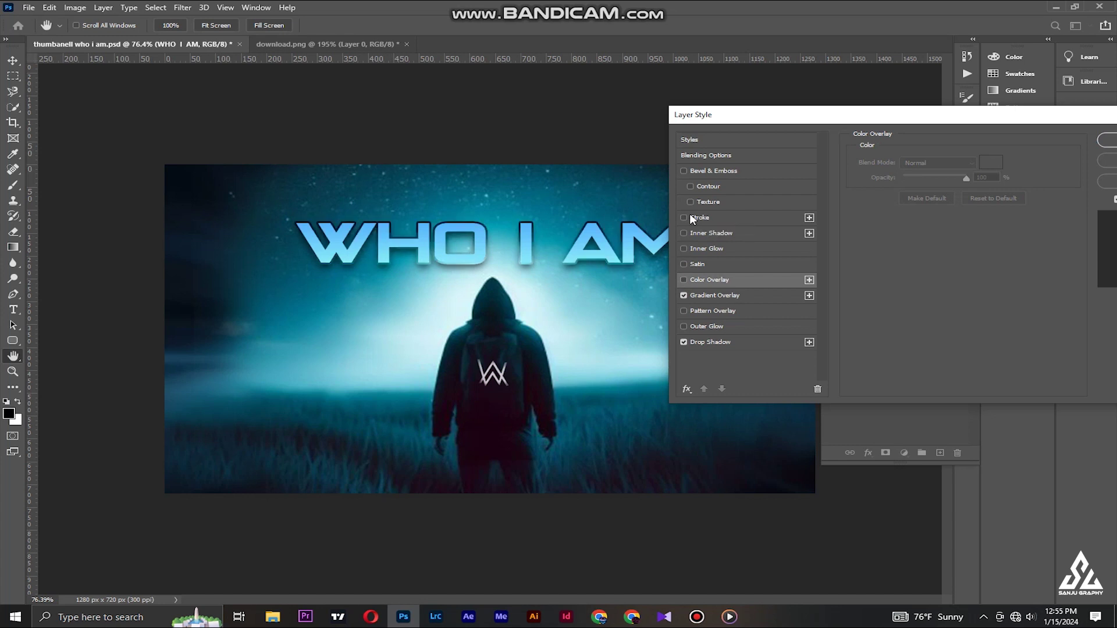
left_click(711, 217)
left_click(898, 246)
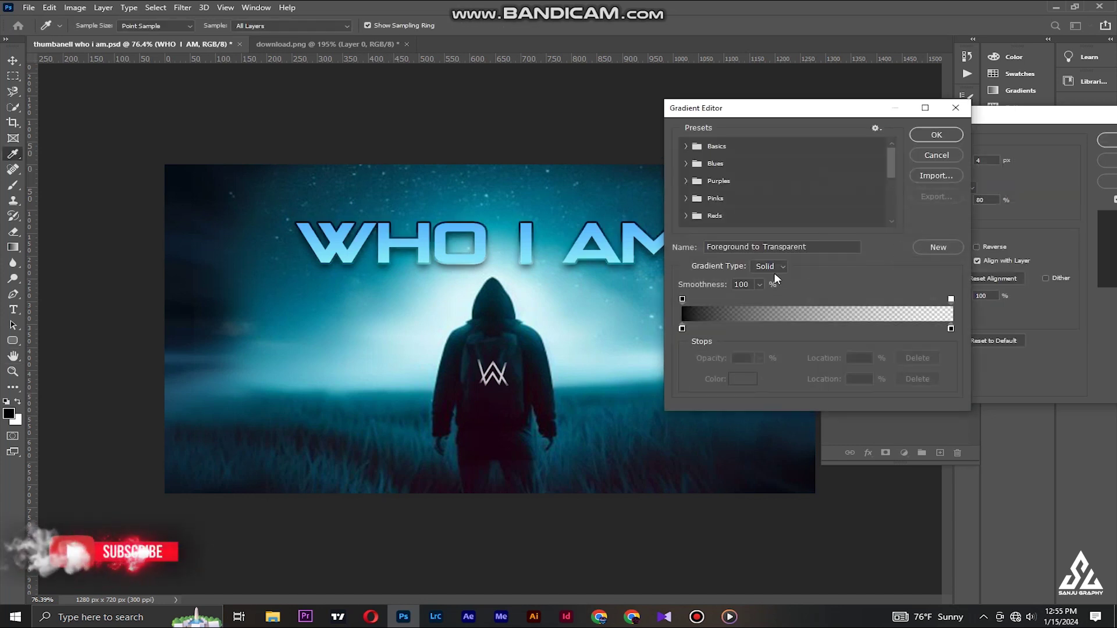
double_click(682, 327)
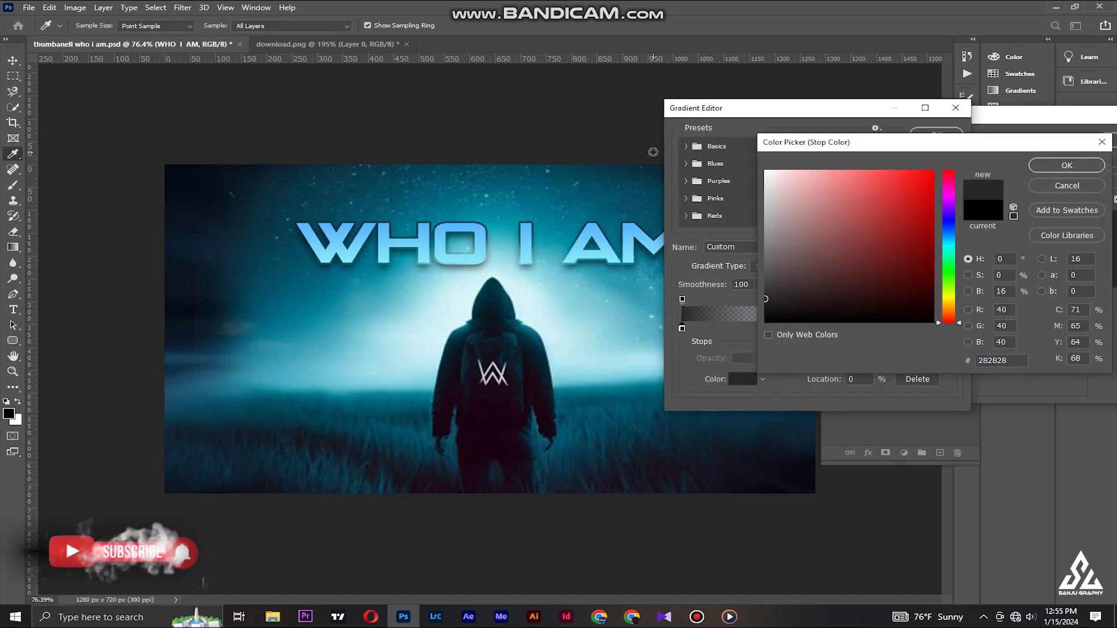
left_click(626, 368)
left_click_drag(815, 180, 730, 143)
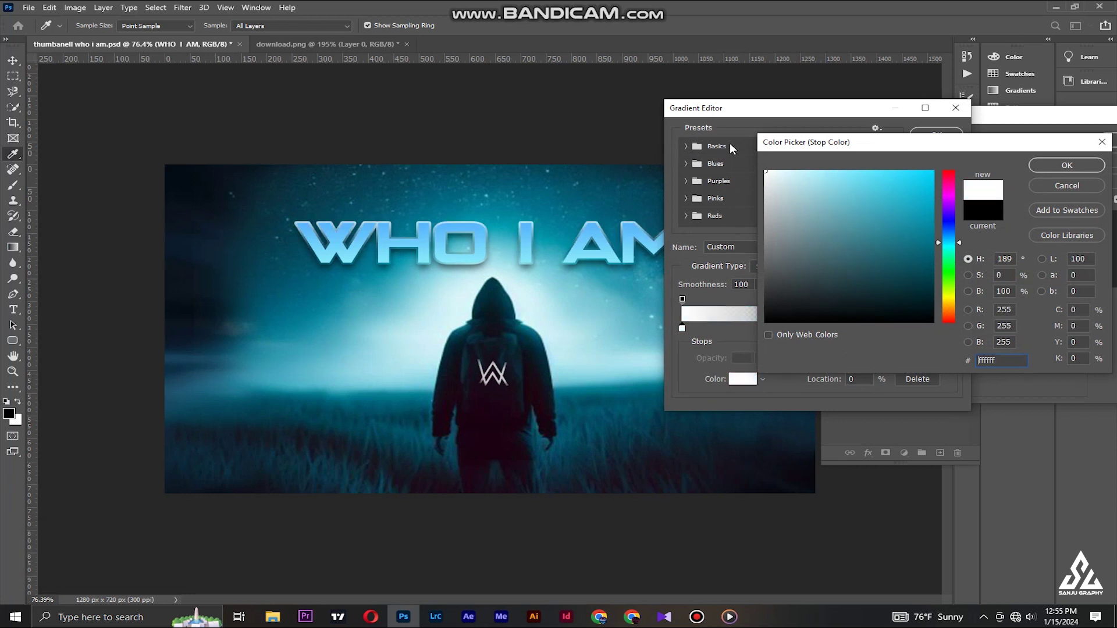
left_click(1066, 186)
scroll(690, 213, "down", 2)
left_click(686, 221)
scroll(691, 204, "down", 2)
scroll(693, 158, "up", 1)
scroll(699, 165, "up", 2)
left_click(698, 163)
left_click(754, 207)
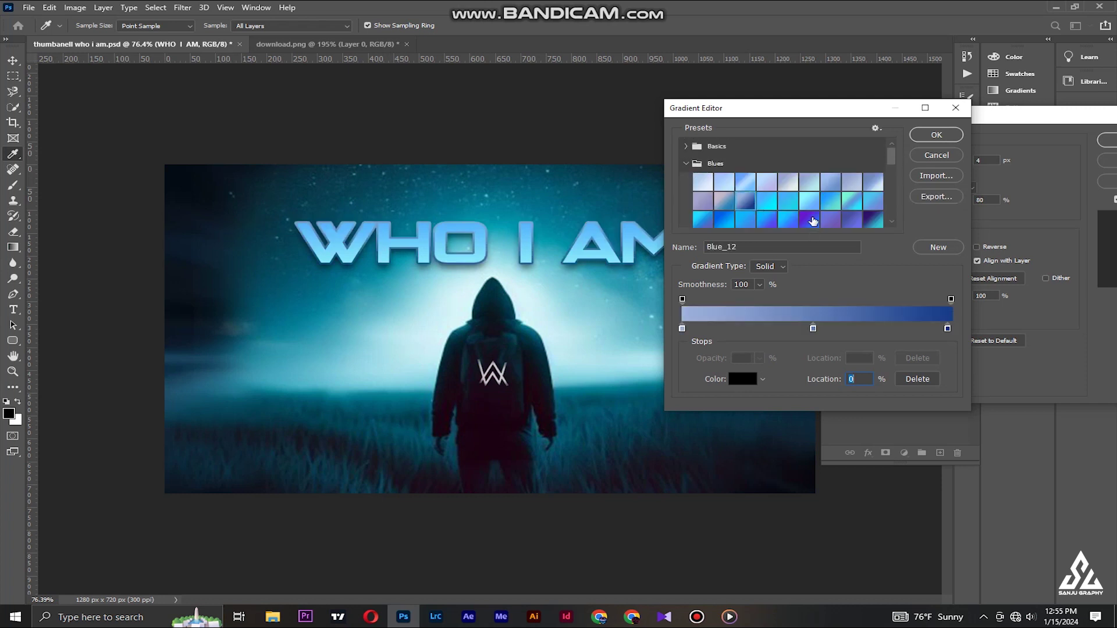
left_click(813, 220)
scroll(813, 215, "down", 1)
left_click(871, 191)
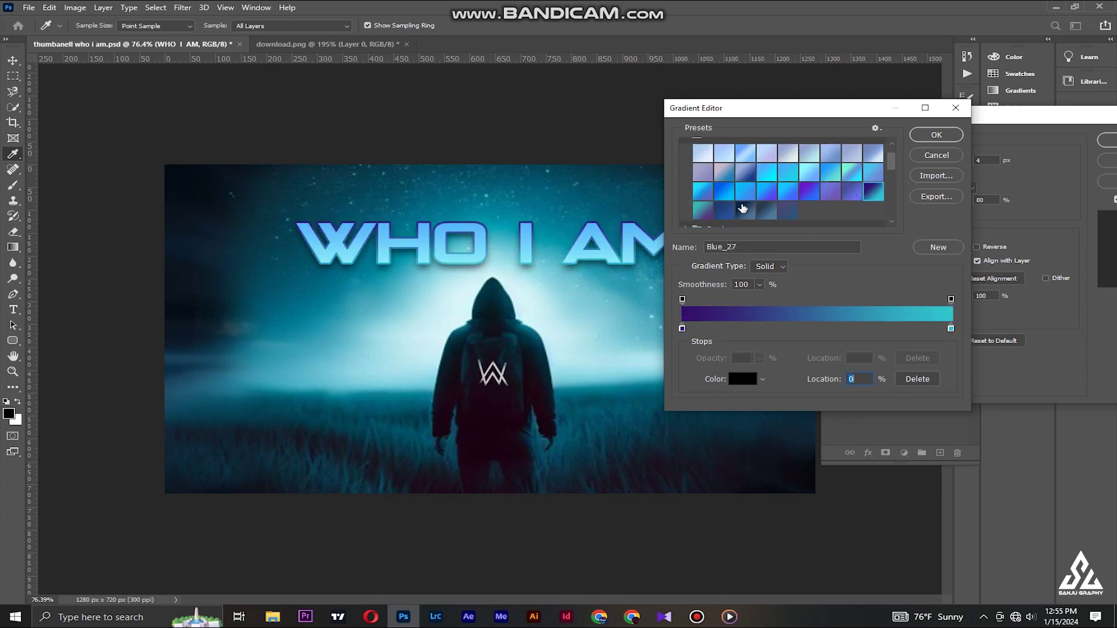
left_click(708, 207)
scroll(710, 199, "up", 1)
left_click(764, 189)
left_click(837, 192)
left_click(849, 195)
scroll(848, 194, "down", 1)
scroll(849, 197, "down", 1)
left_click(765, 167)
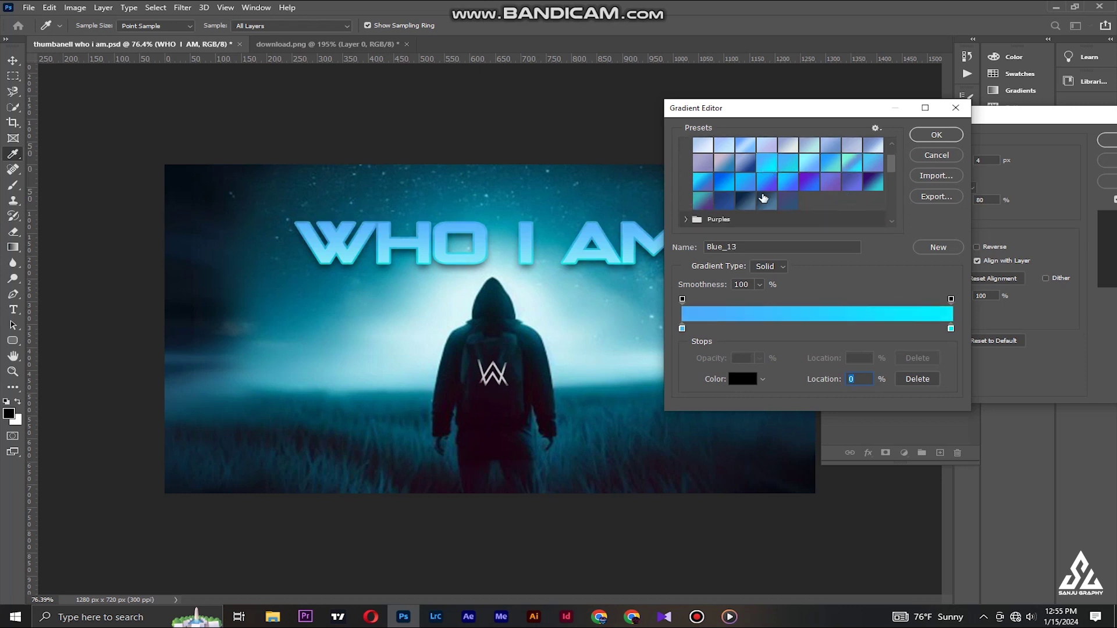
left_click(912, 155)
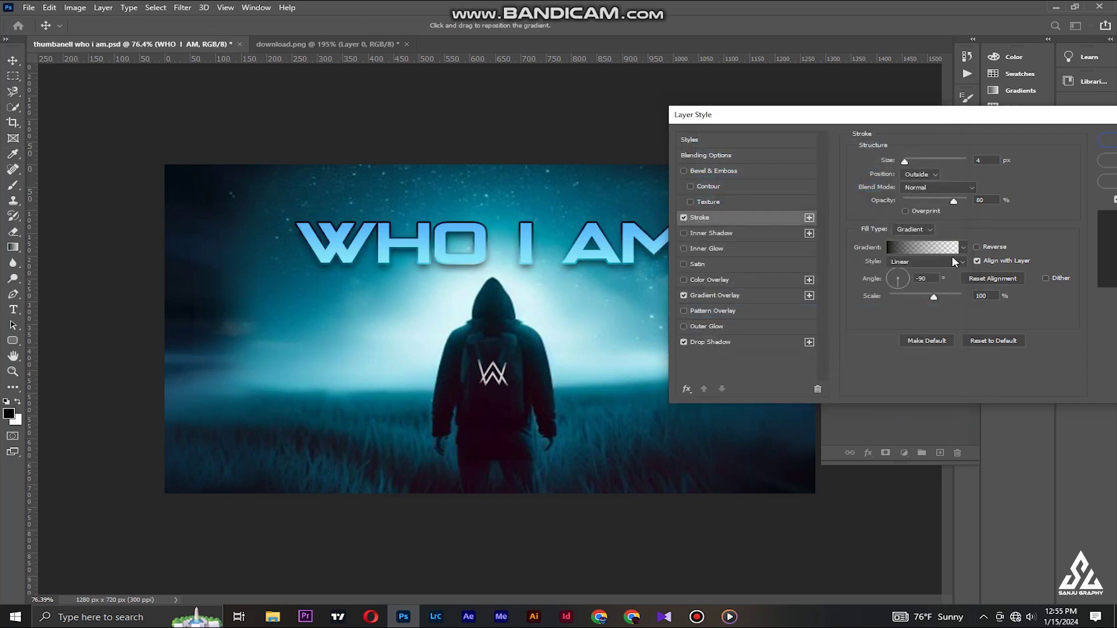
Set the title's gradient stroke to 150% scale and a 5 px size
left_click_drag(933, 298, 1028, 283)
key("Up")
key("Up")
key("Up")
Set the title's stroke to Outside position, Normal blend mode and 47% opacity, and apply the layer style
left_click_drag(1018, 116, 853, 126)
left_click(757, 184)
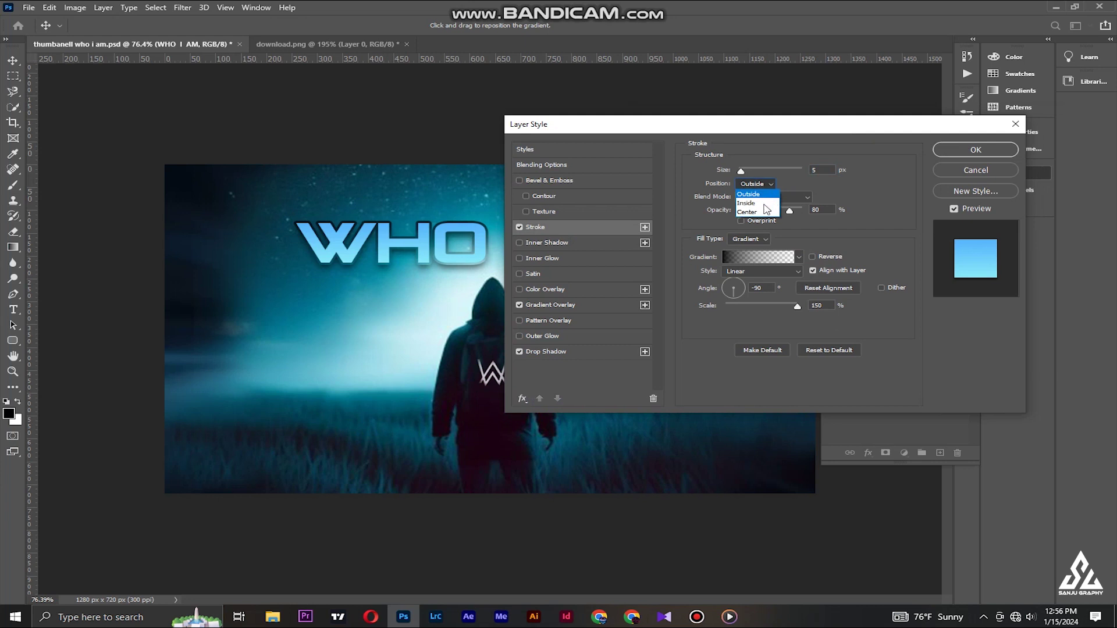
left_click(753, 203)
left_click(763, 184)
left_click(756, 194)
left_click(786, 198)
left_click(757, 243)
left_click(782, 199)
left_click(754, 207)
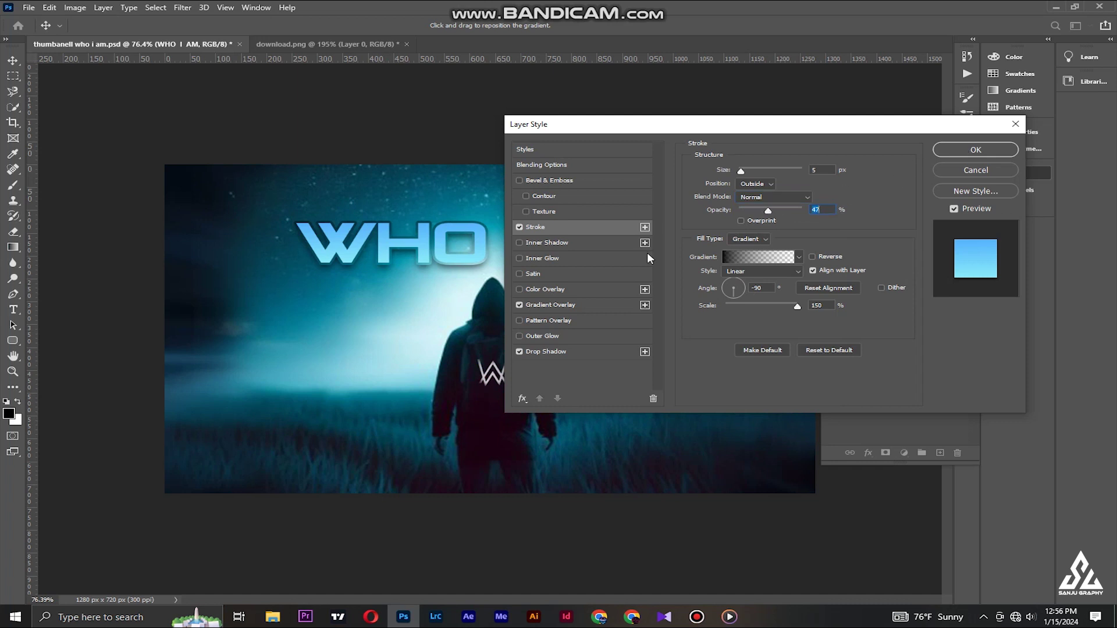
left_click(935, 151)
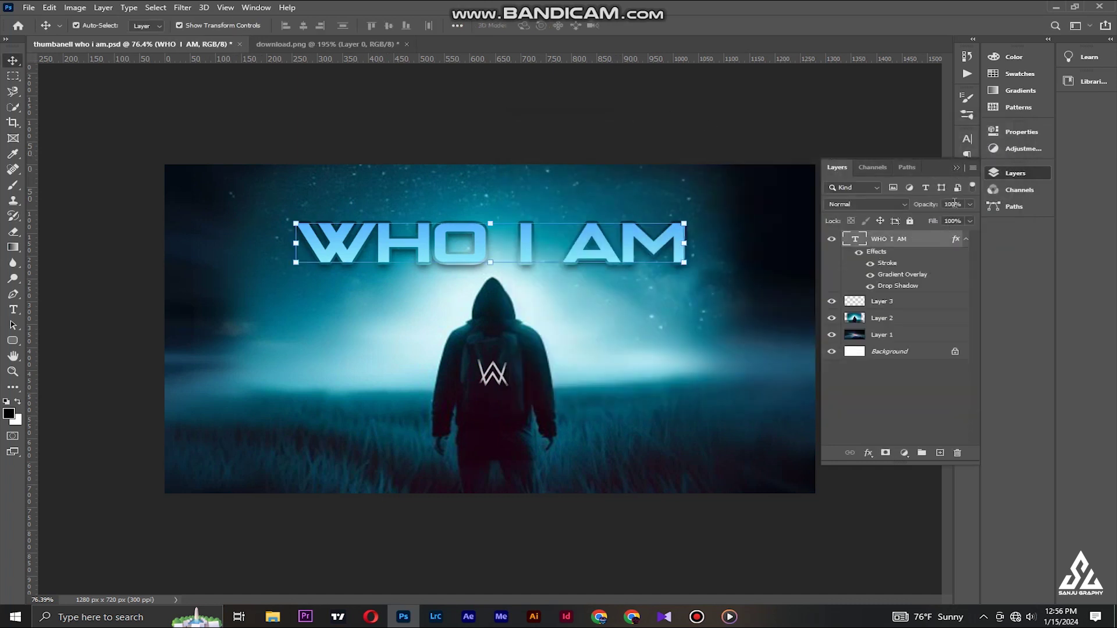
Rasterize the WHO I AM type layer
mouse_move(966, 217)
left_mouse_down()
mouse_move(944, 222)
mouse_move(968, 214)
left_mouse_up()
right_click(930, 238)
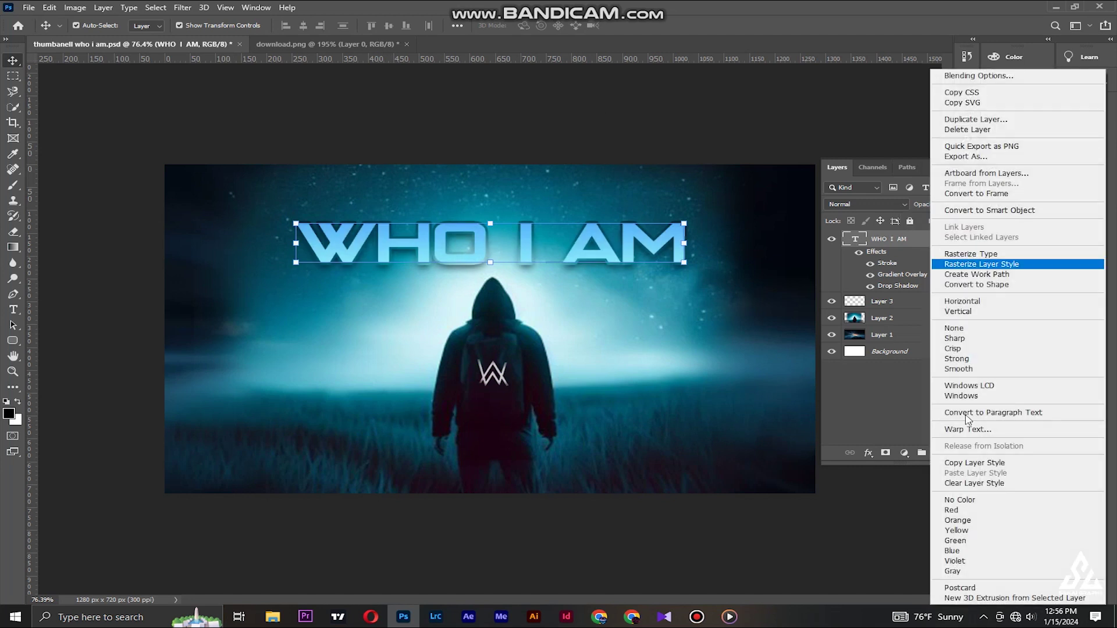
left_click(966, 251)
Softly fade the lower part of the WHO I AM lettering with a 150 px soft round Eraser
left_click(15, 234)
right_click(14, 232)
left_click(63, 230)
right_click(292, 269)
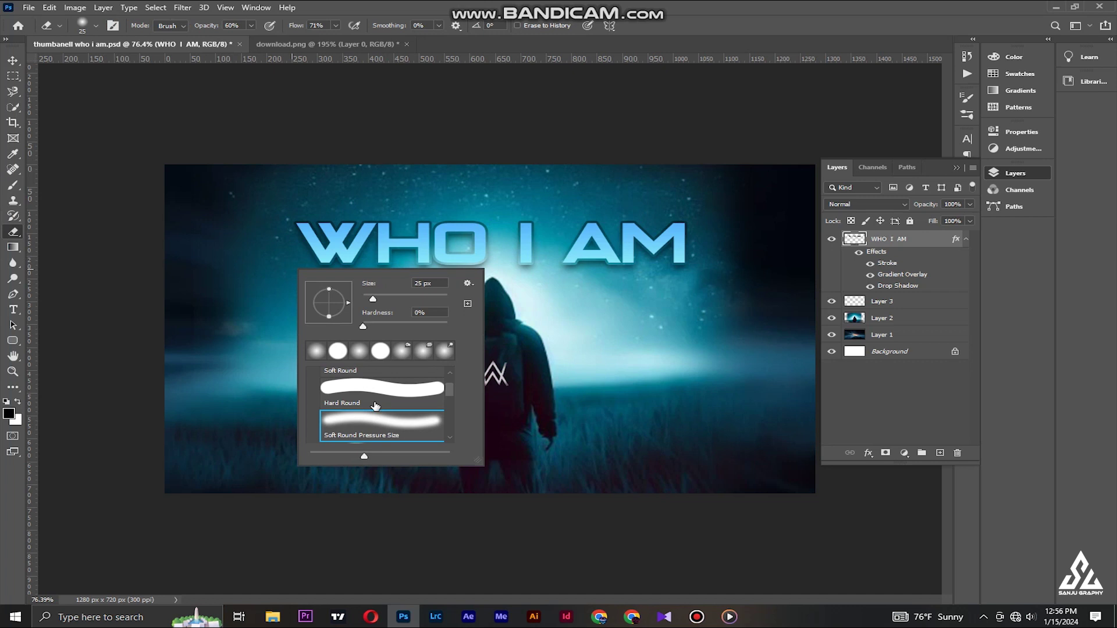
left_click(257, 275)
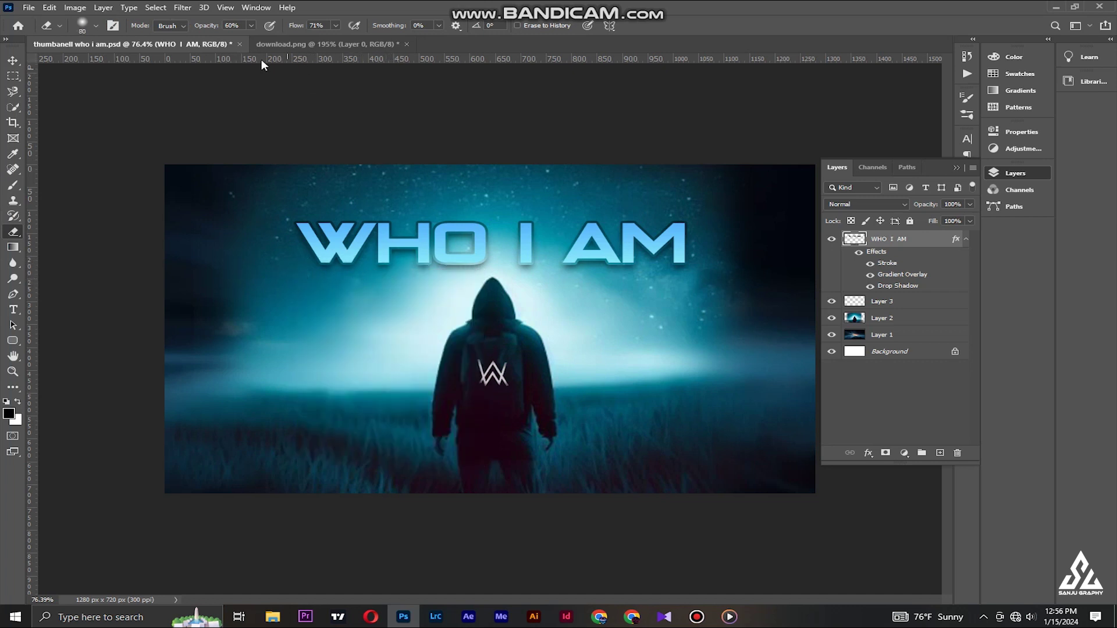
mouse_move(291, 289)
left_mouse_down()
mouse_move(582, 283)
mouse_move(572, 281)
left_mouse_up()
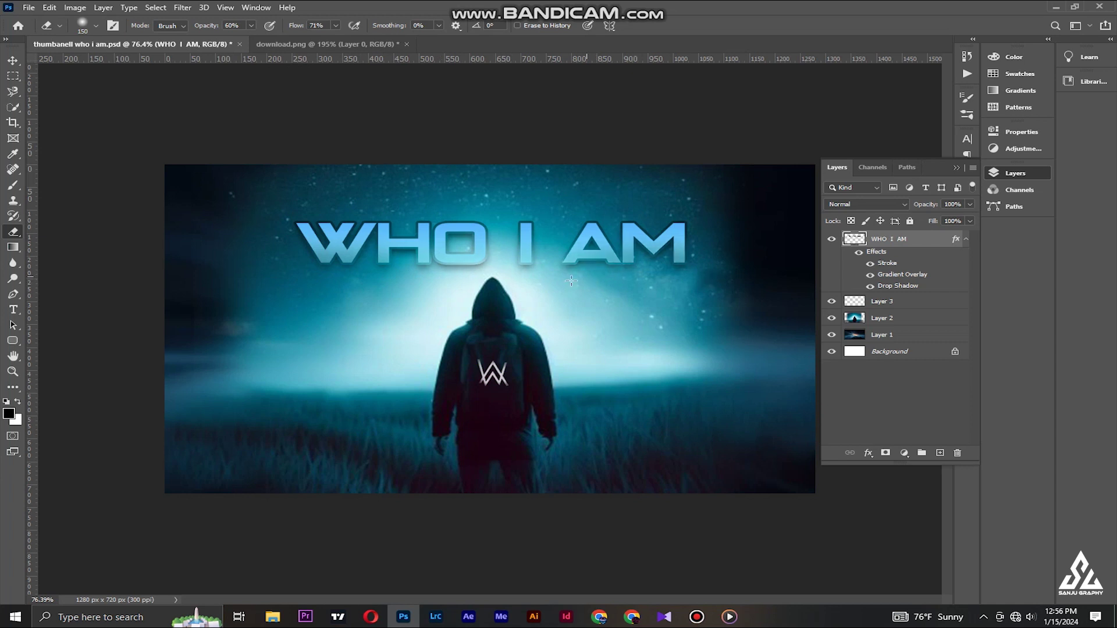
key("ctrl+z")
mouse_move(484, 283)
left_mouse_down()
mouse_move(692, 284)
mouse_move(399, 291)
mouse_move(335, 282)
mouse_move(646, 296)
left_mouse_up()
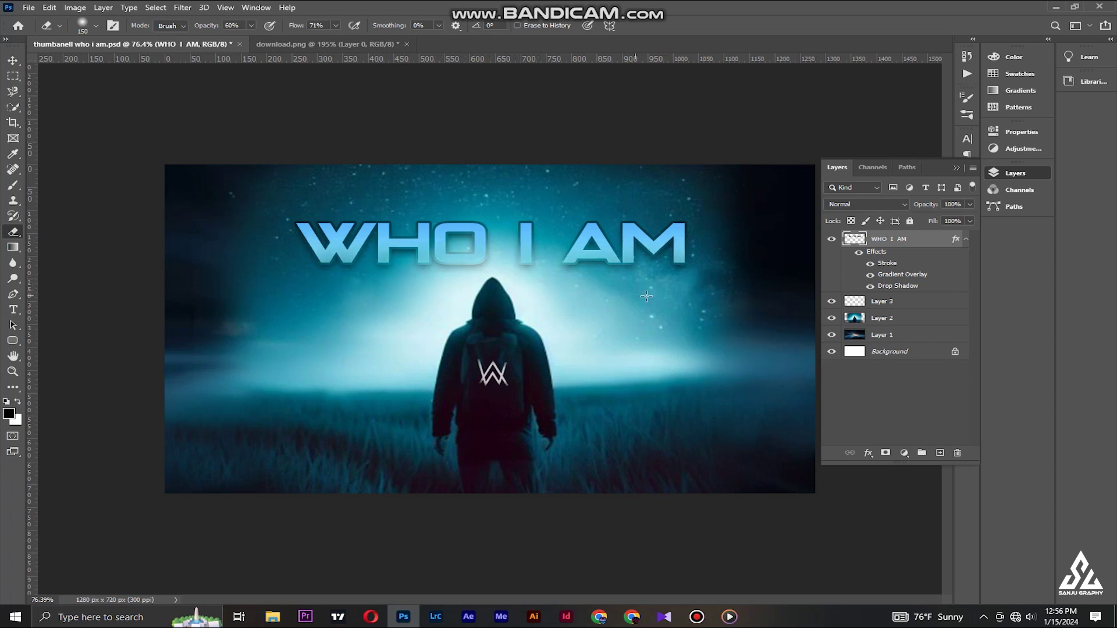
left_click(6, 60)
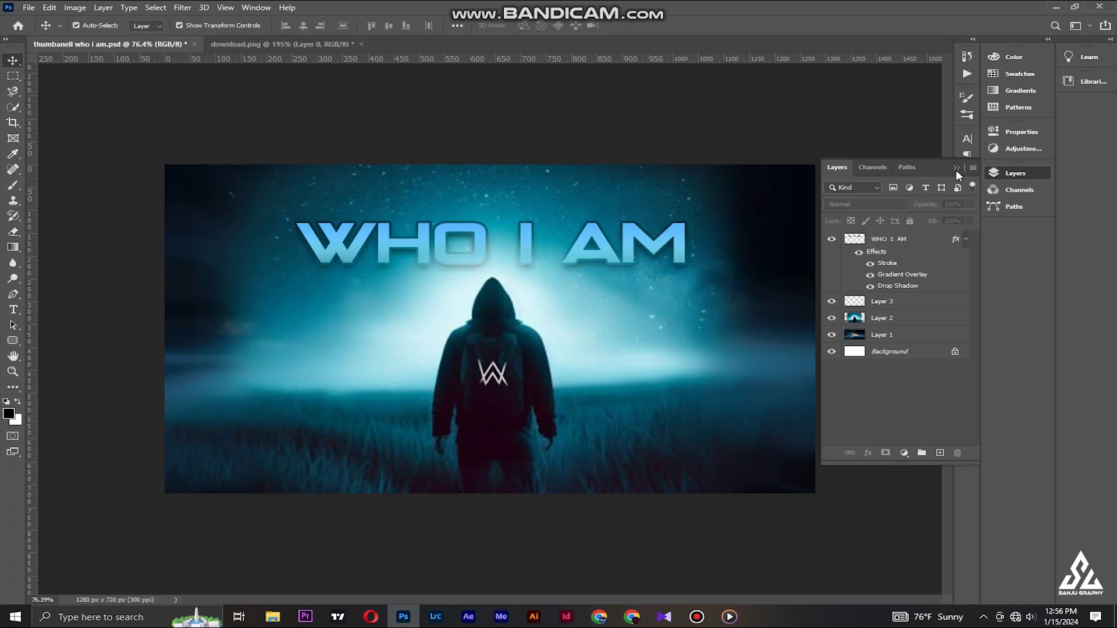
key("F7")
left_click_drag(480, 240, 484, 192)
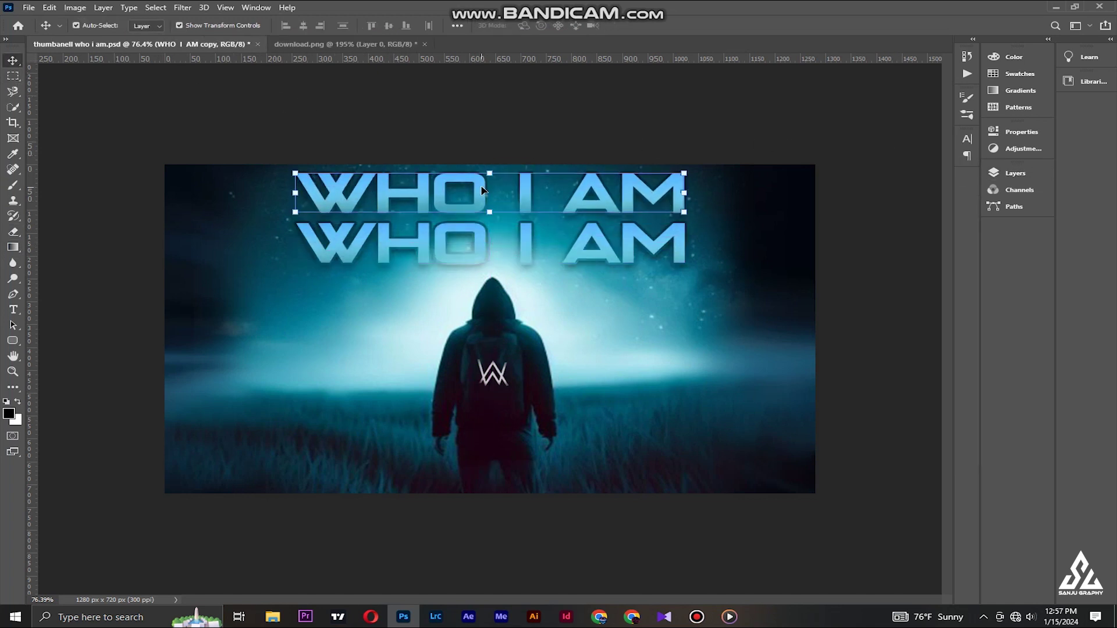
key("t")
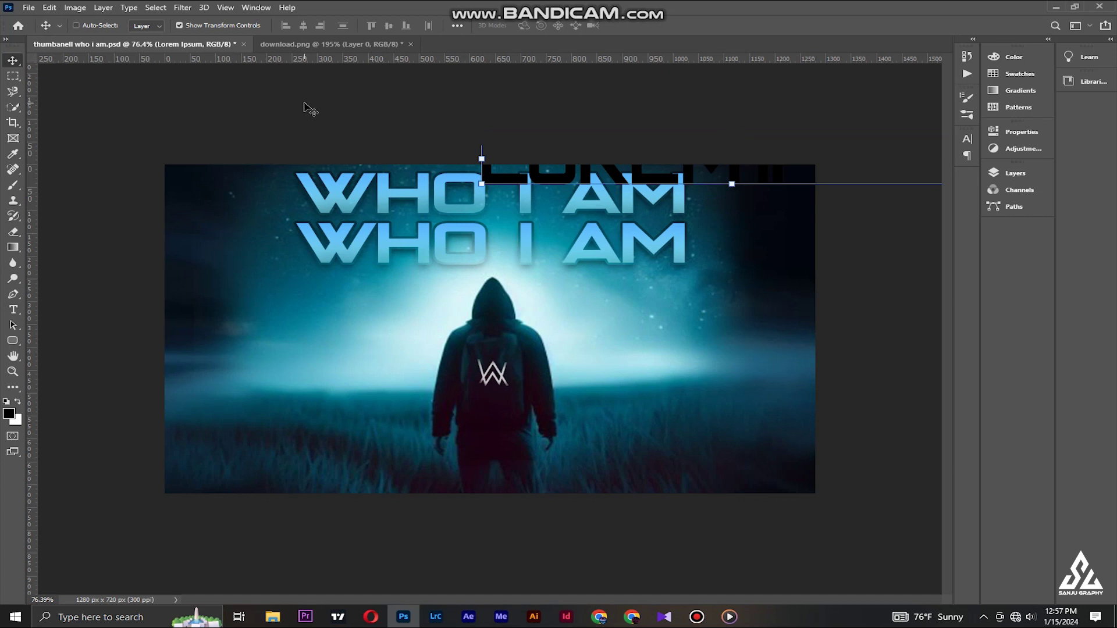
key("Delete")
left_click_drag(514, 214, 515, 263)
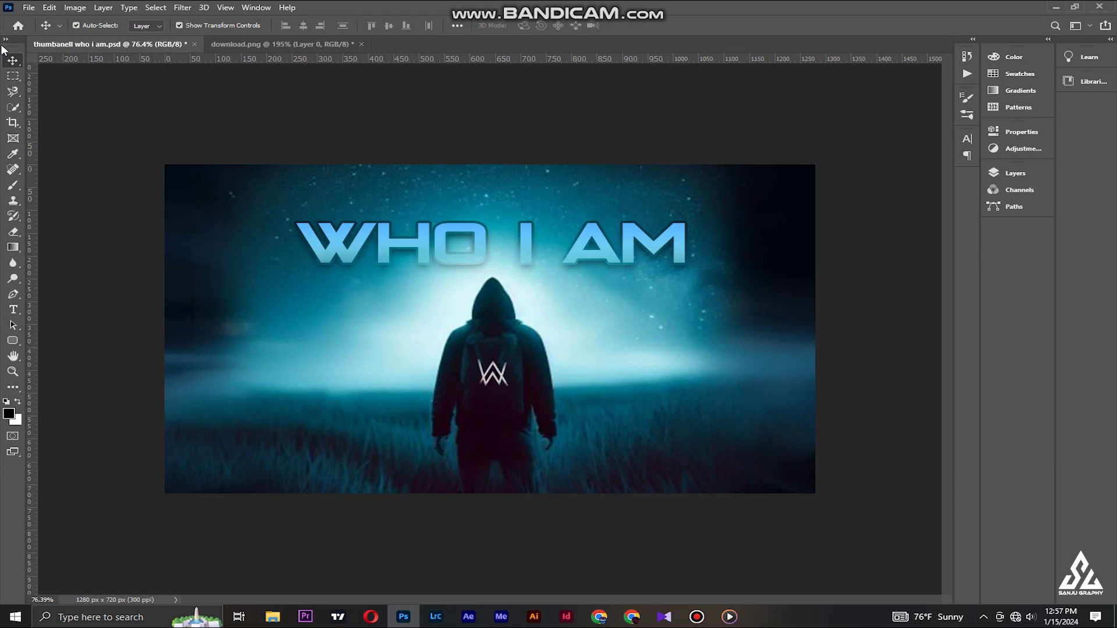
Scale the WHO I AM title up slightly about its centre
left_click(391, 234)
left_click_drag(685, 223, 687, 218)
key("Return")
left_click(139, 100)
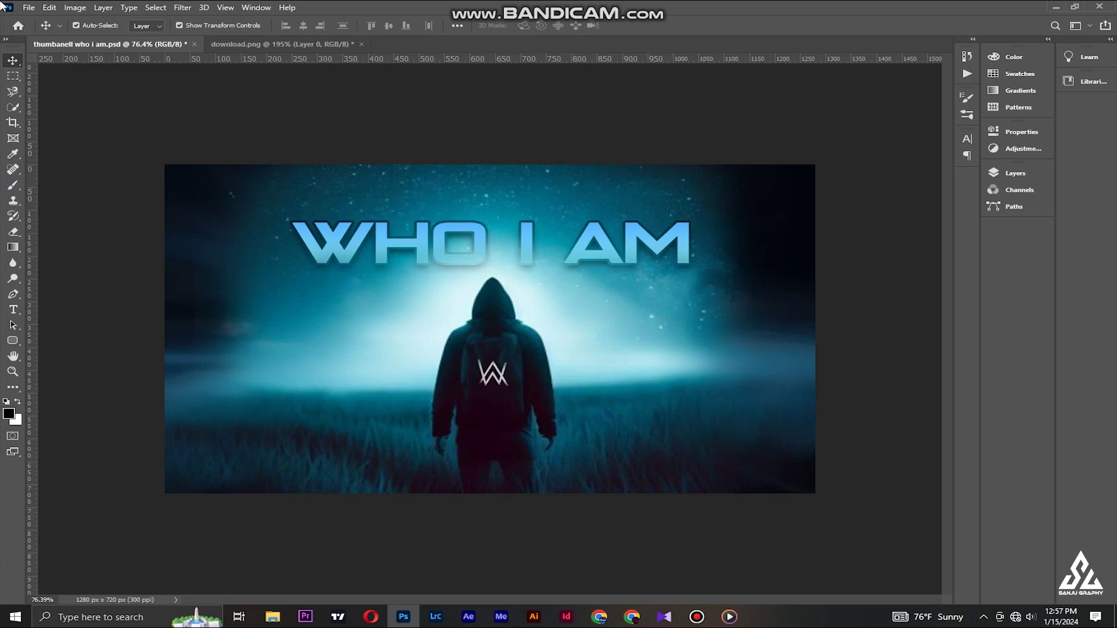
Add a text line reading "ALAN WALKER" below the title in the Enter the Grid 2 font
left_click(13, 310)
left_click(229, 333)
type("ALAN WA;KER")
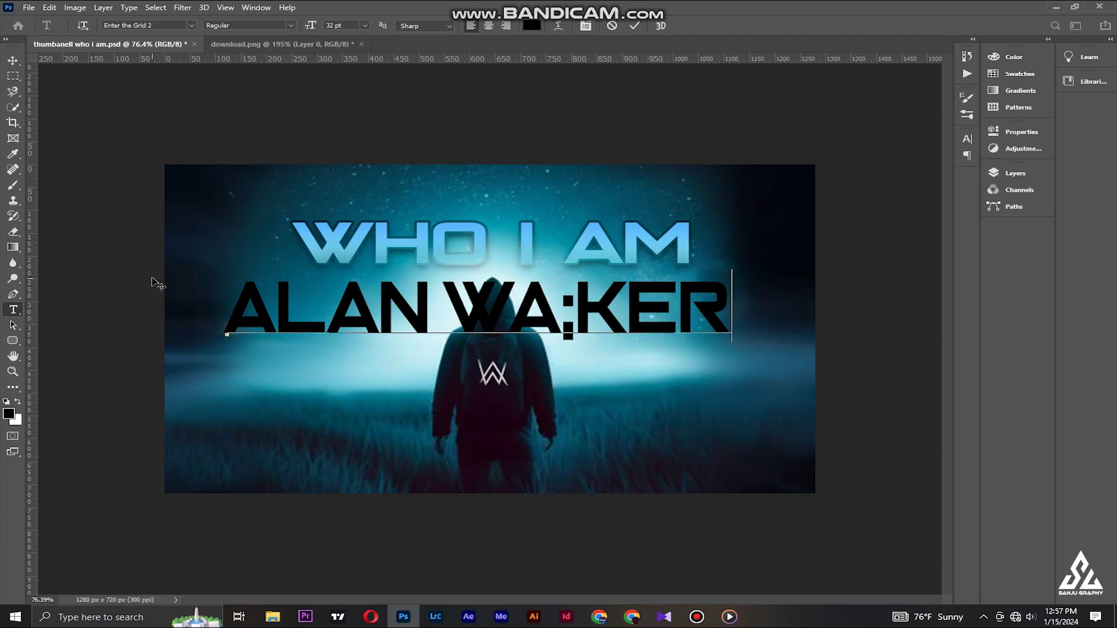
key("BackSpace")
key("BackSpace")
key("BackSpace")
key("BackSpace")
type("LKER")
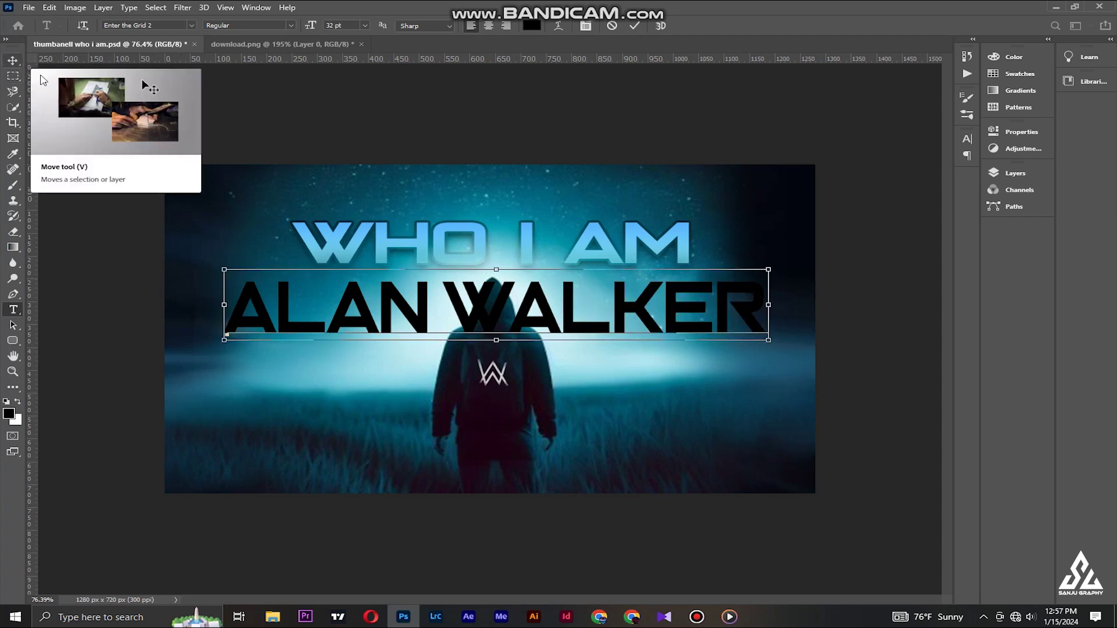
Change the ALAN WALKER text colour to white (ffffff)
left_click(531, 26)
left_click_drag(774, 178, 737, 172)
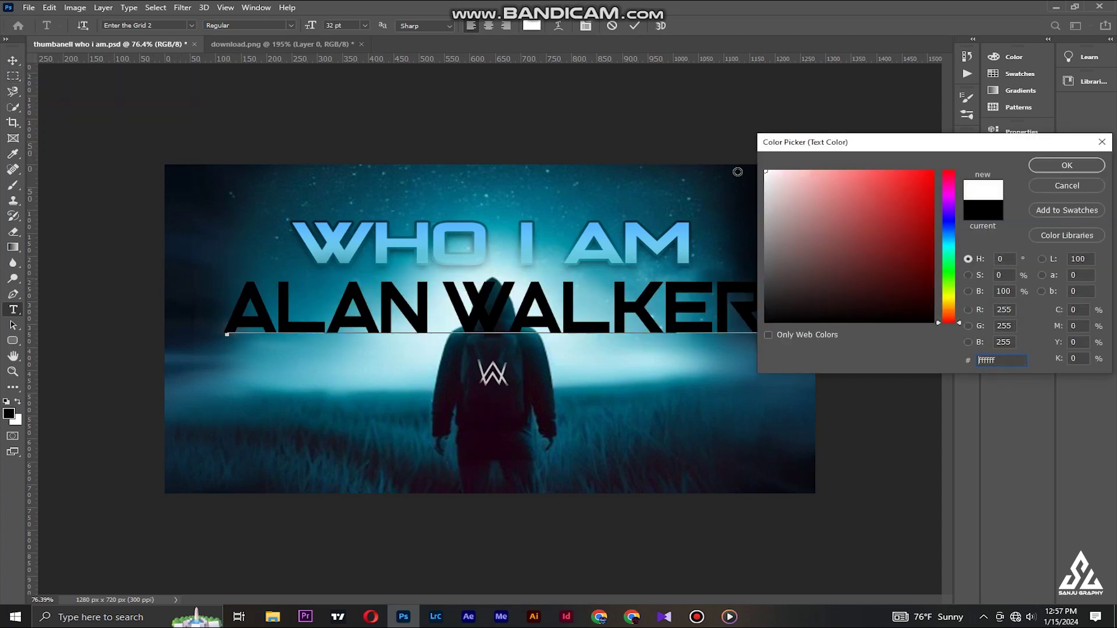
left_click(1041, 165)
Shrink the ALAN WALKER text to about 7.19 pt and place it centrally above the WHO I AM title
left_click(13, 62)
left_click_drag(766, 282, 489, 192)
key("Return")
Widen the gap between ALAN and WALKER with an extra space
double_click(470, 202)
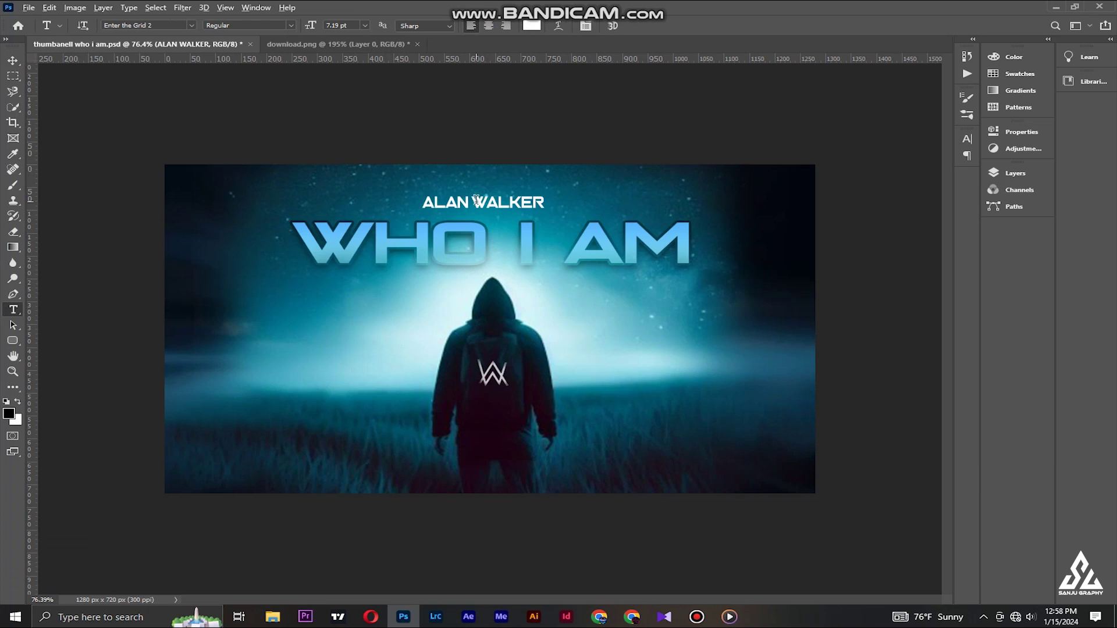
scroll(470, 202, "up", 7)
left_click(350, 255)
scroll(347, 251, "down", 4)
left_click(520, 98)
Align the ALAN WALKER text and the WHO I AM title on their horizontal centres
mouse_move(506, 158)
left_mouse_down()
mouse_move(512, 170)
mouse_move(512, 160)
left_mouse_up()
left_click(472, 209, "shift")
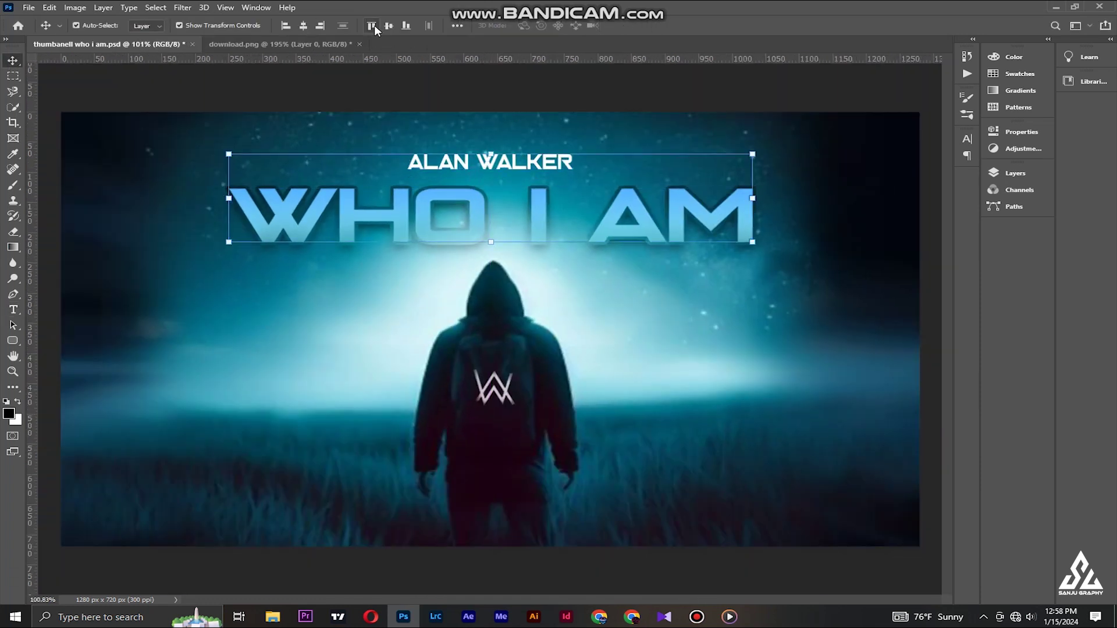
left_click(306, 27)
left_click(607, 110)
Lower the ALAN WALKER text layer's opacity to 71%
scroll(466, 128, "up", 5)
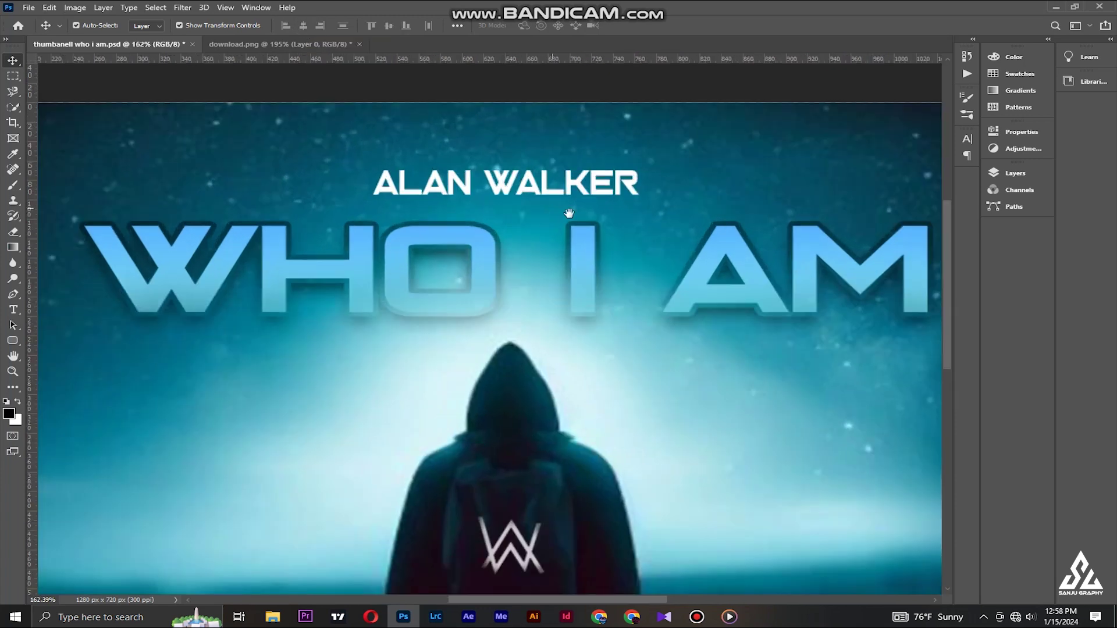
left_click_drag(565, 198, 474, 210)
left_click(422, 199)
scroll(403, 196, "down", 6)
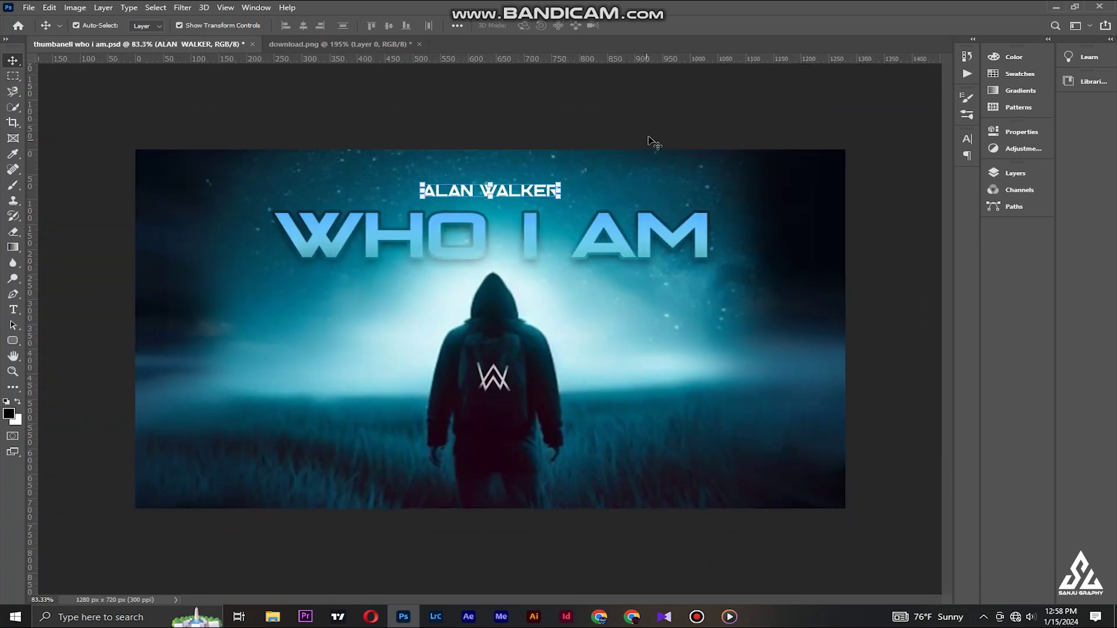
left_click(1012, 173)
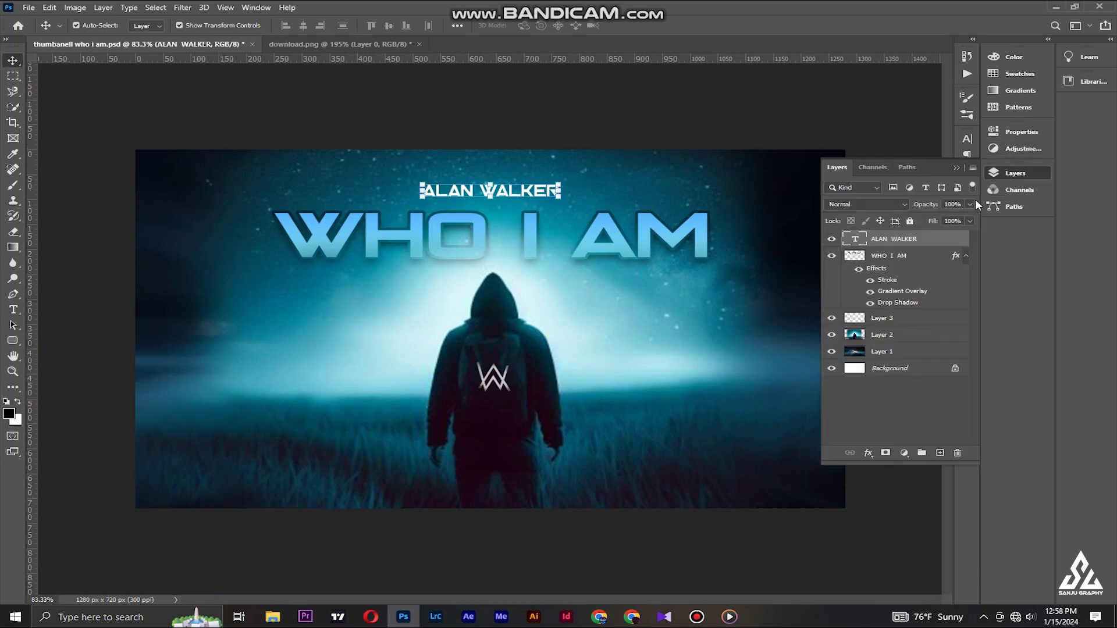
left_click(968, 204)
left_click_drag(949, 218, 952, 218)
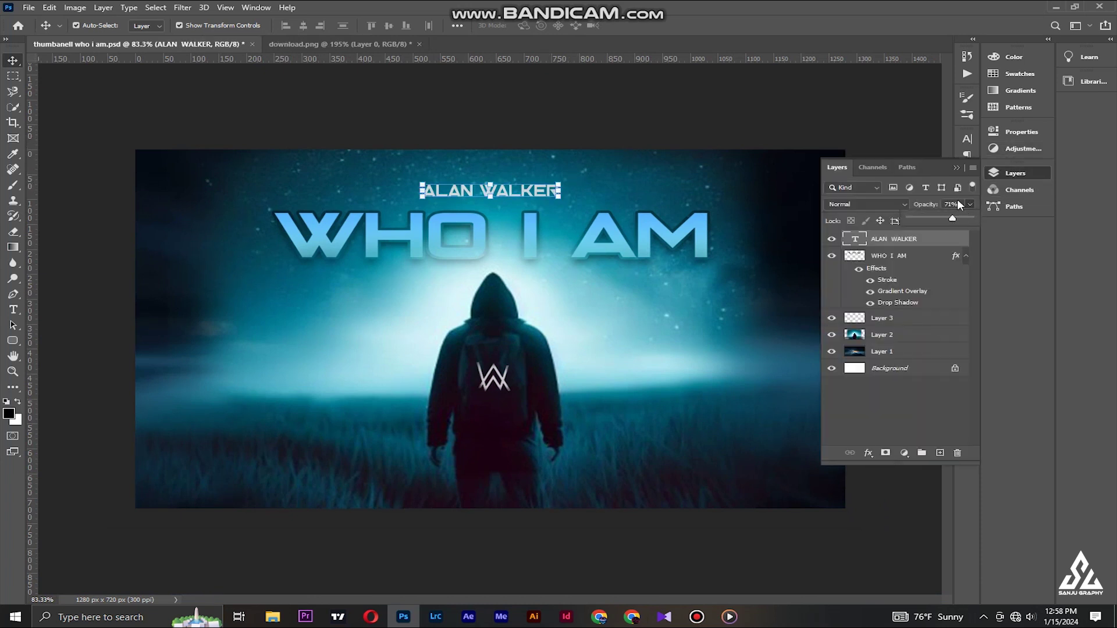
left_click(830, 117)
Raise the ALAN WALKER text layer's opacity slightly
scroll(533, 130, "up", 2)
left_click(519, 163)
left_click(1011, 173)
left_click(968, 205)
left_click_drag(953, 219, 958, 218)
left_click(576, 88)
Save the finished thumbnail document
scroll(579, 127, "down", 3)
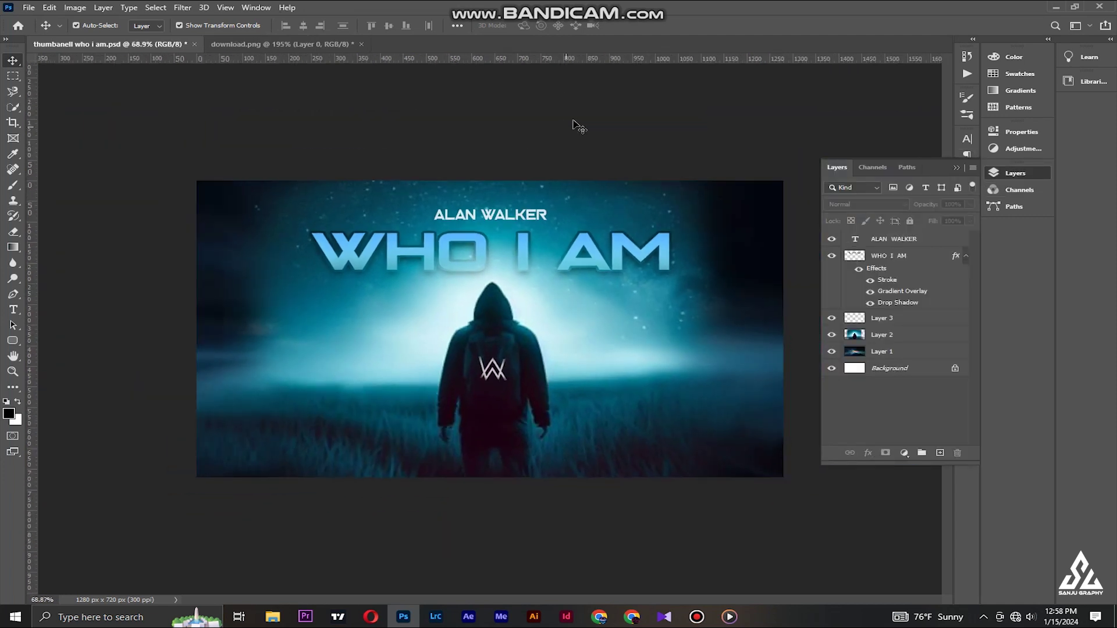
left_click(956, 169)
key("ctrl+s")
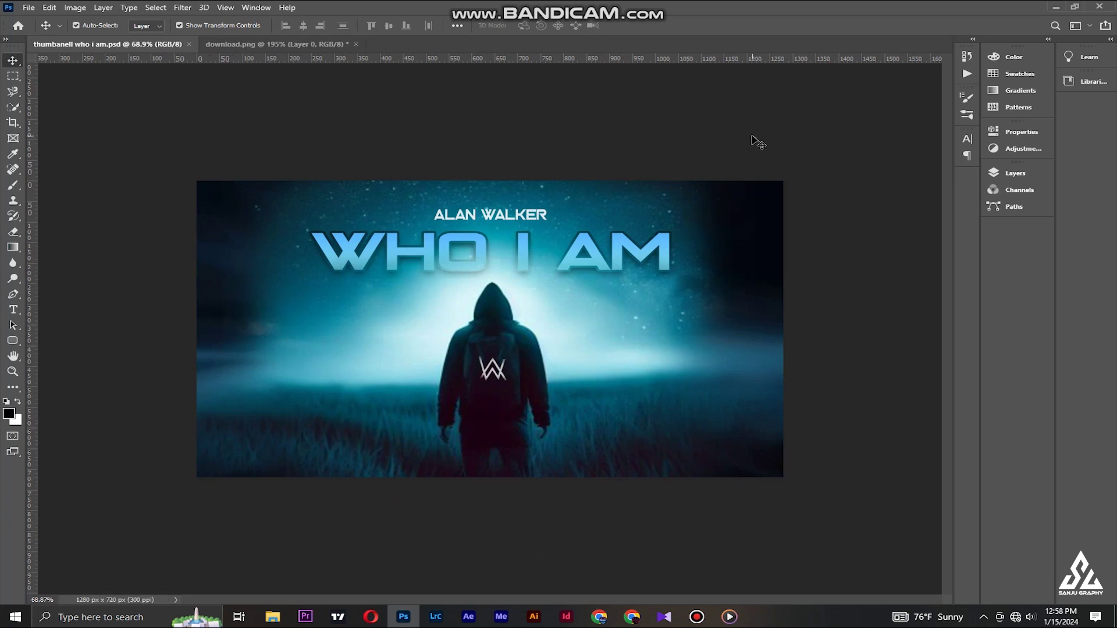